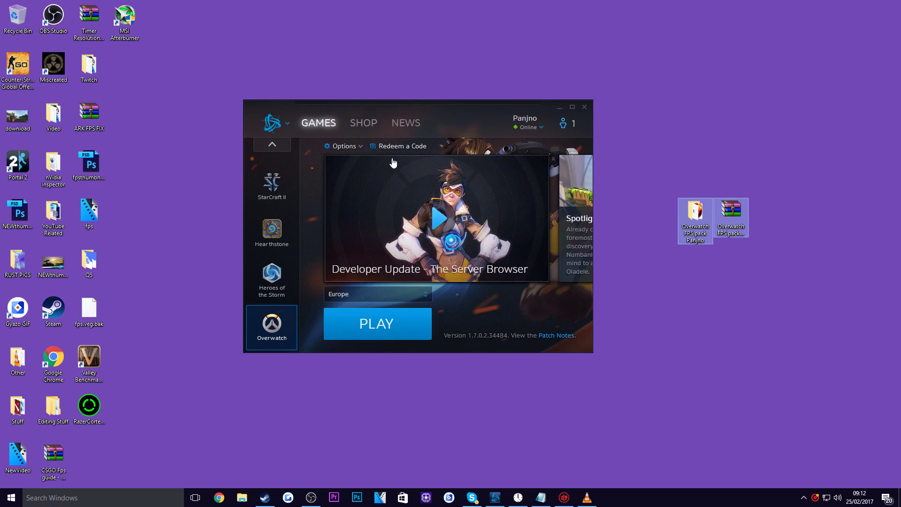
# Launch Overwatch from the Battle.net launcher and open the game's options
pyautogui.click(357, 322)
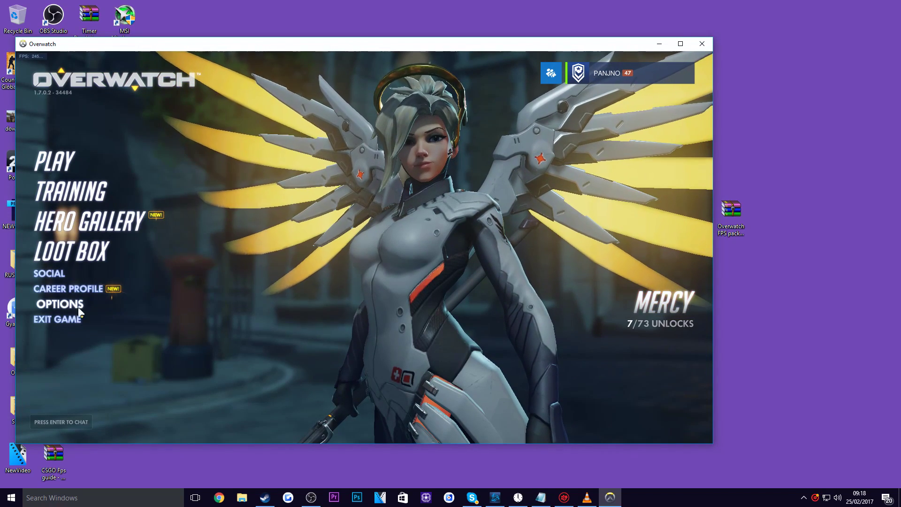
pyautogui.click(82, 308)
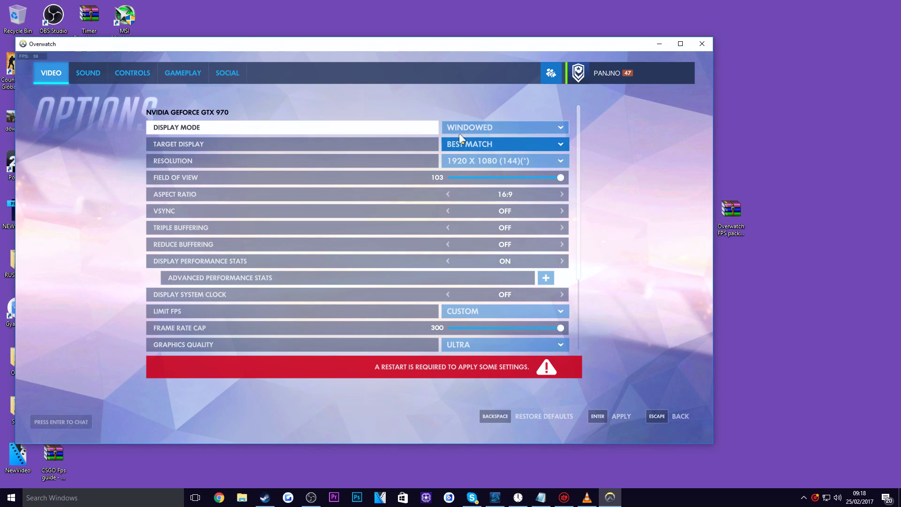
# Review the available choices for the display mode and target display video settings
pyautogui.click(462, 133)
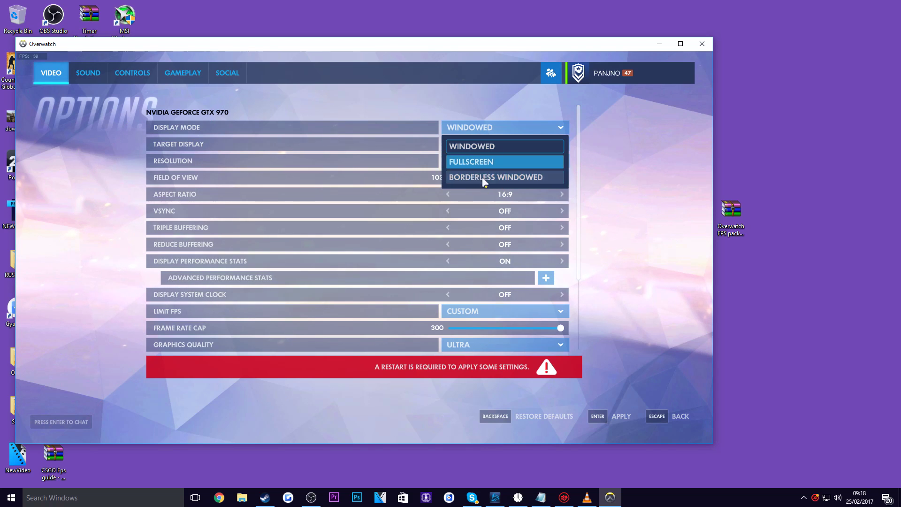
pyautogui.click(483, 132)
pyautogui.click(483, 131)
pyautogui.click(483, 131)
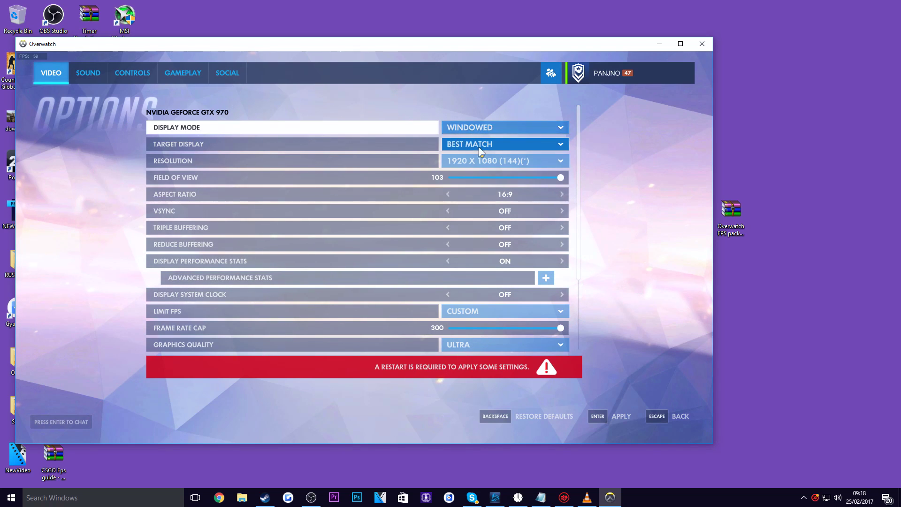
pyautogui.click(477, 151)
pyautogui.click(477, 159)
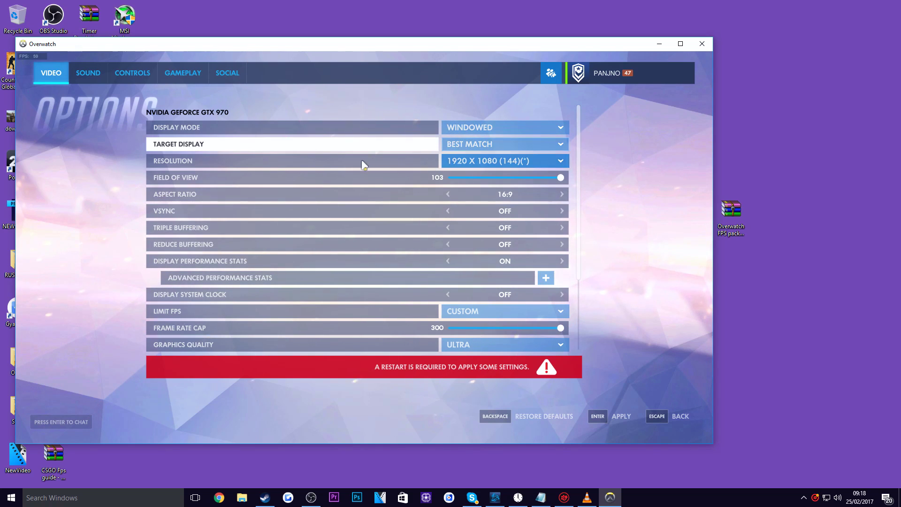
# Set the game's resolution to 1920 x 1080 (144)(*)
pyautogui.click(477, 161)
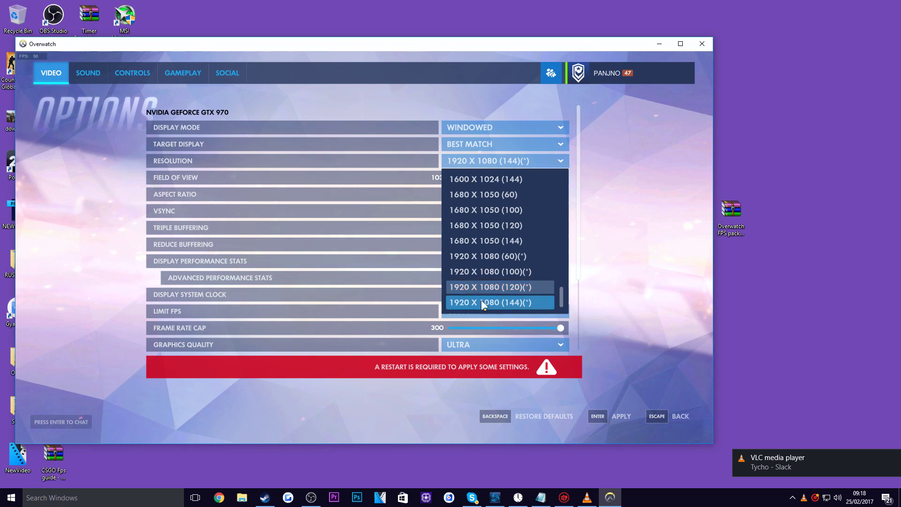
pyautogui.click(509, 303)
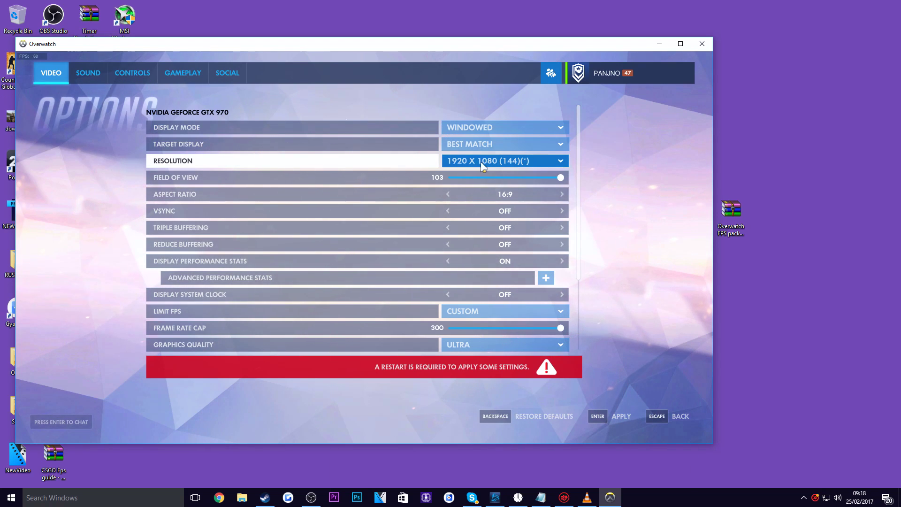
pyautogui.click(482, 166)
pyautogui.click(495, 305)
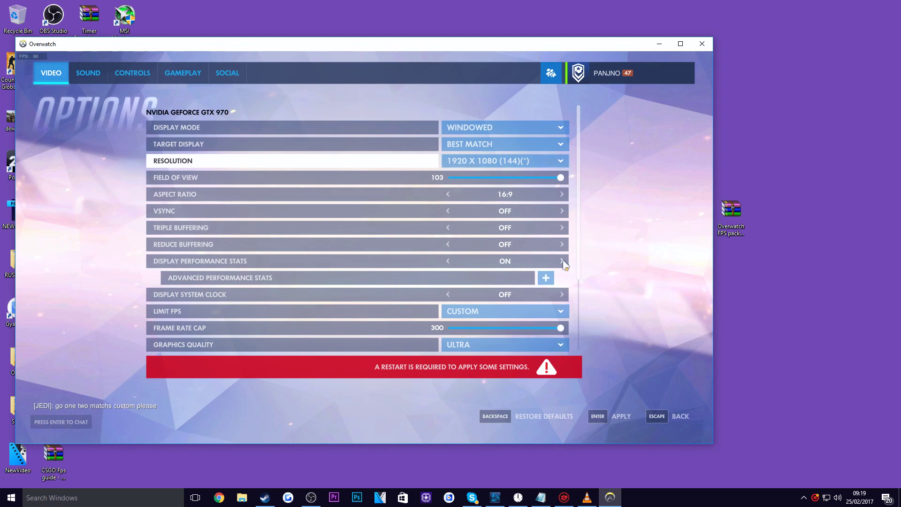
# Expand the advanced performance stats, examine the individual stat toggles, and collapse the group again
pyautogui.click(546, 279)
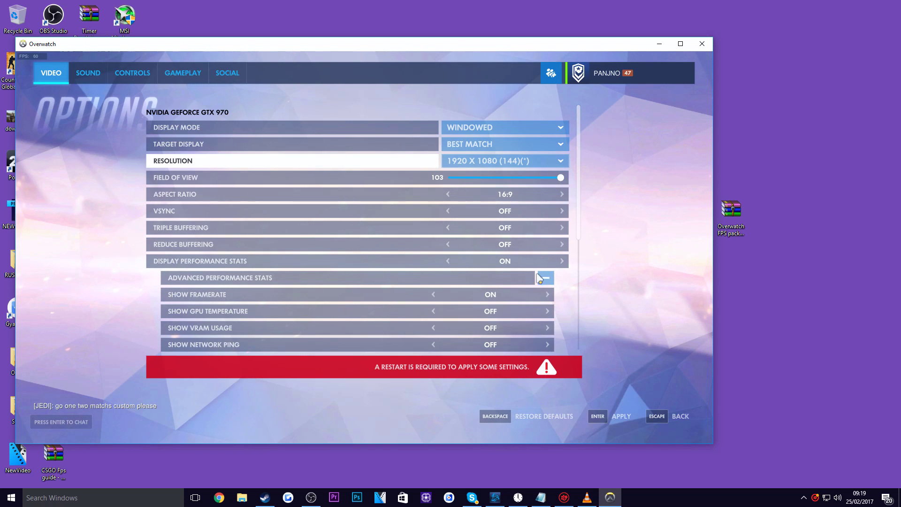
pyautogui.scroll(-2, 501, 280)
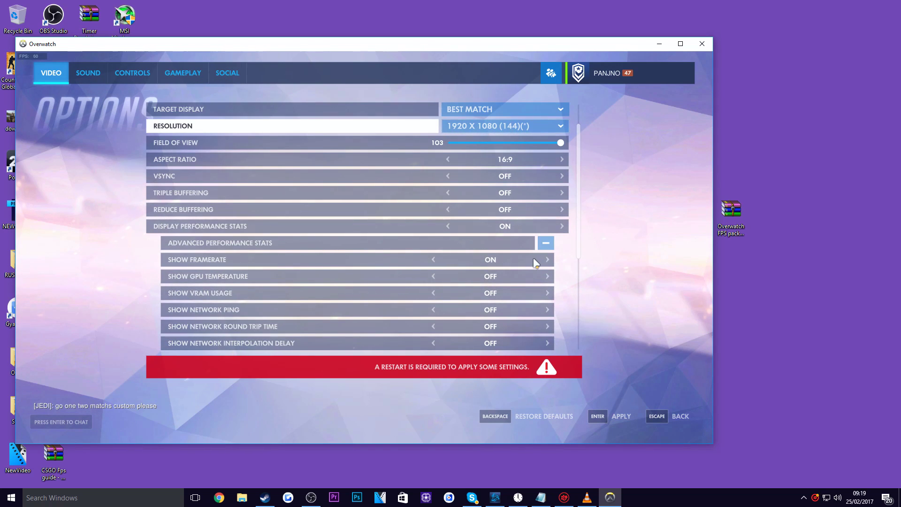
pyautogui.click(546, 243)
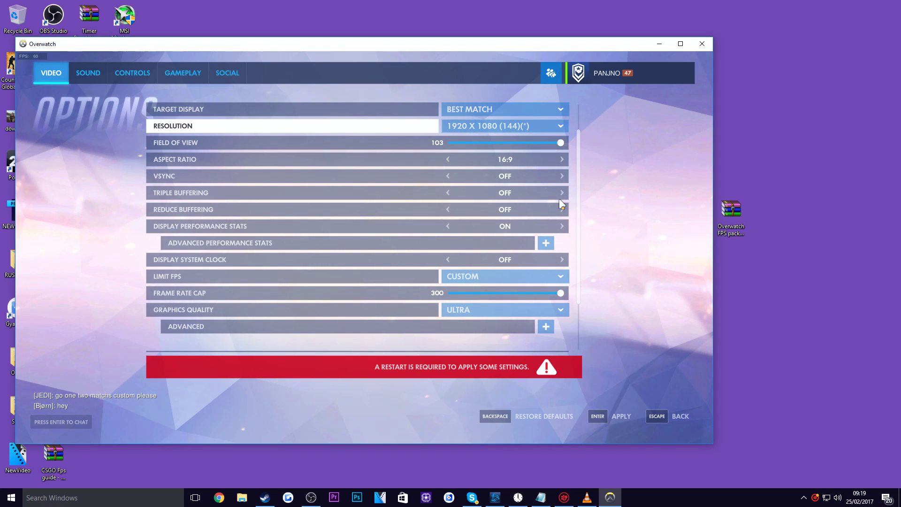
# Set Limit FPS to Custom in the video options
pyautogui.scroll(-2, 381, 214)
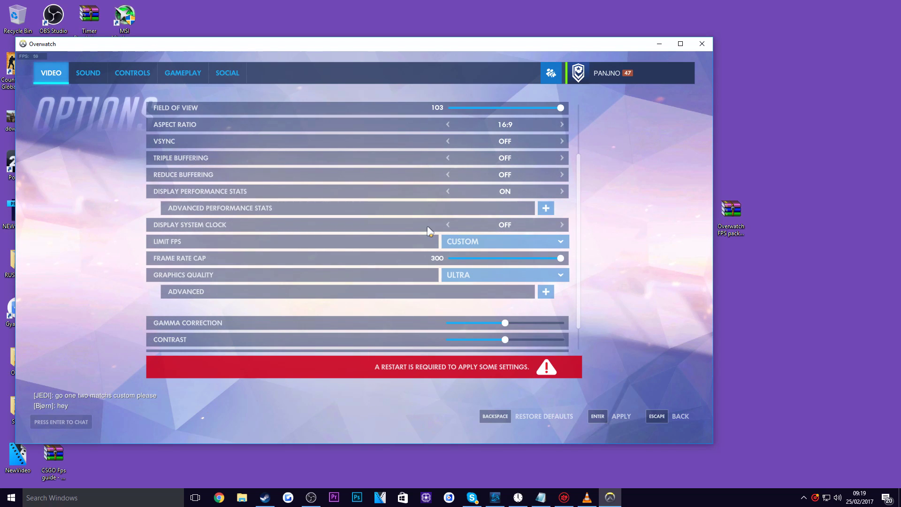
pyautogui.click(501, 243)
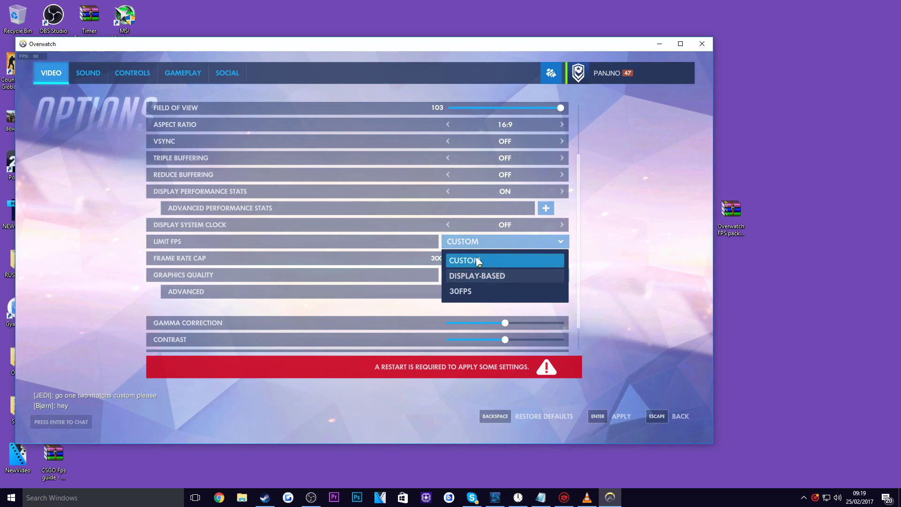
pyautogui.click(477, 261)
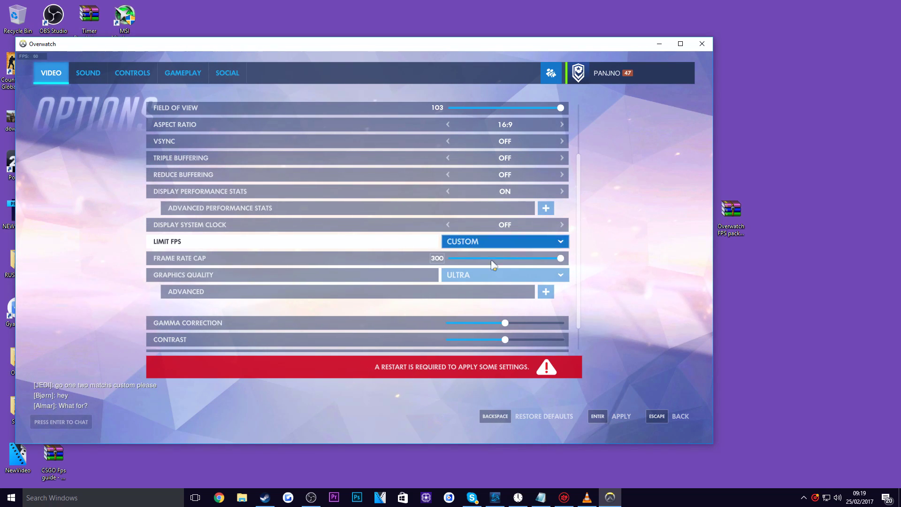
# Check the graphics quality presets without choosing one and expand the advanced graphics settings
pyautogui.click(467, 277)
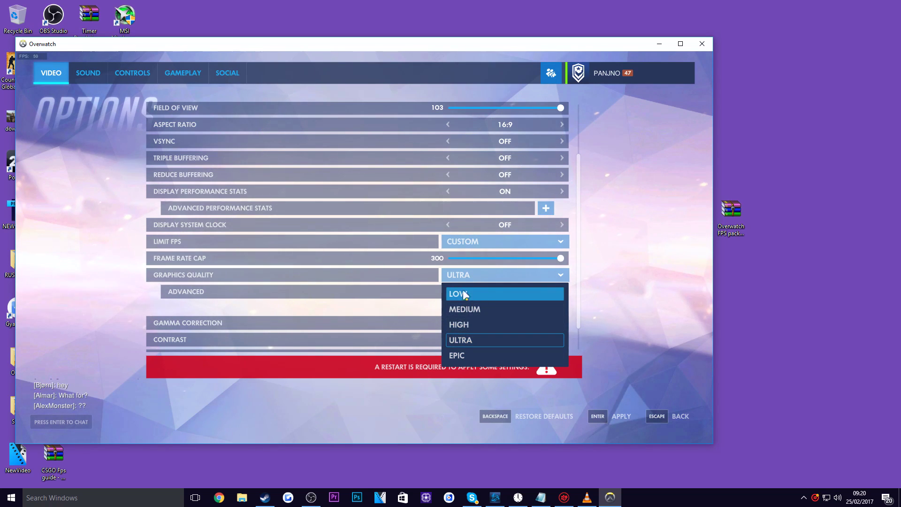
pyautogui.click(331, 282)
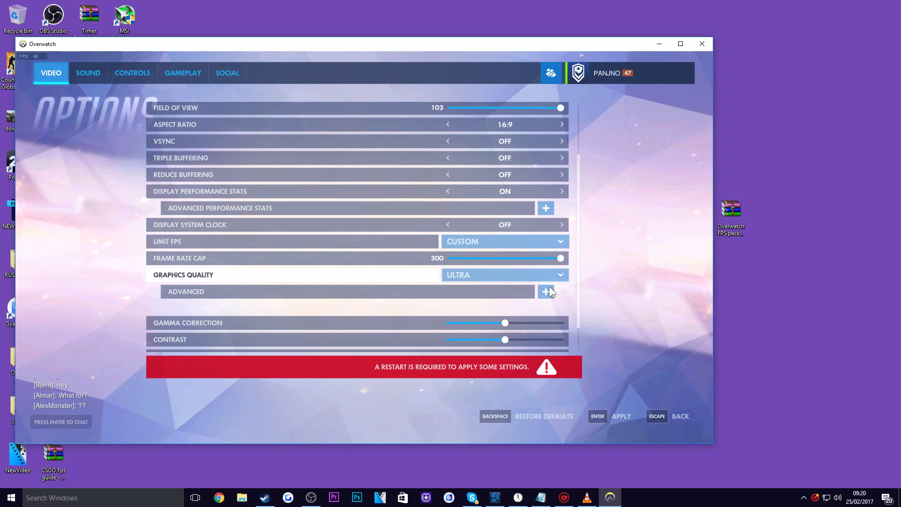
pyautogui.click(546, 292)
pyautogui.scroll(-3, 361, 210)
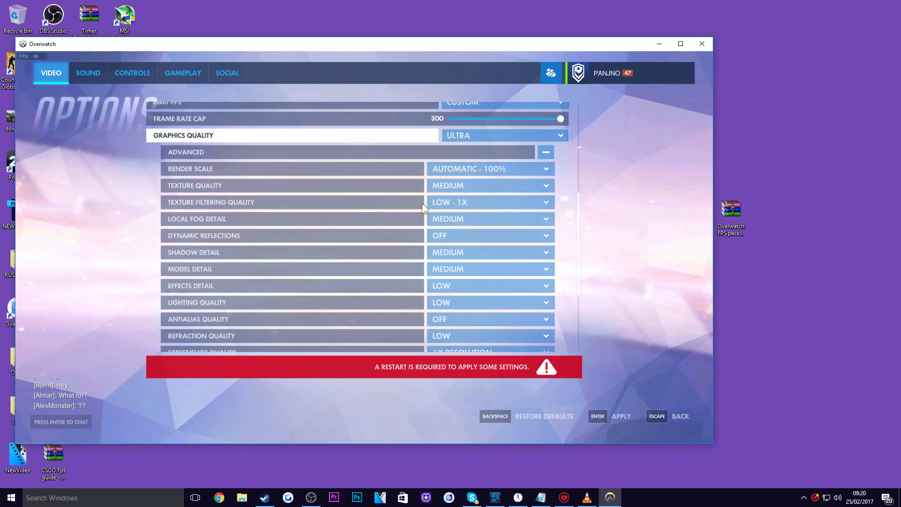
pyautogui.scroll(-1, 481, 180)
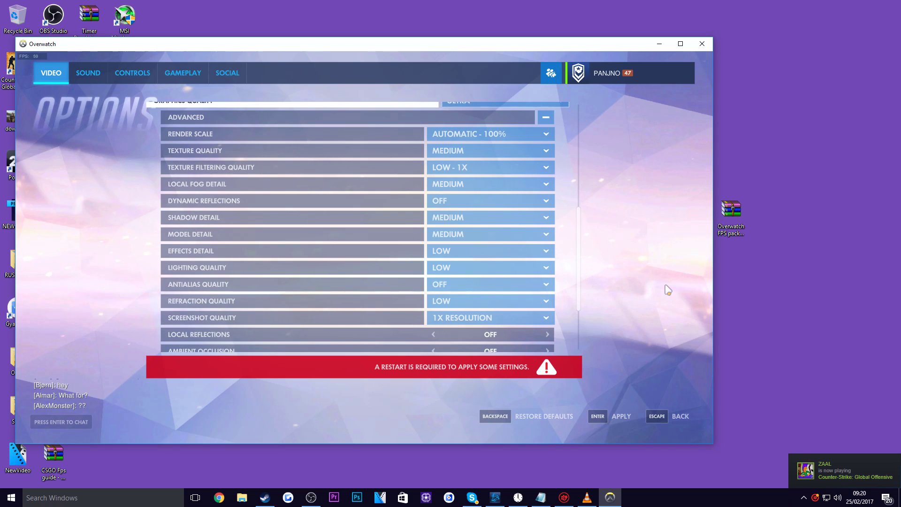
# Set the render scale to Automatic - 100% in the advanced graphics settings
pyautogui.scroll(2, 540, 291)
pyautogui.scroll(-1, 535, 303)
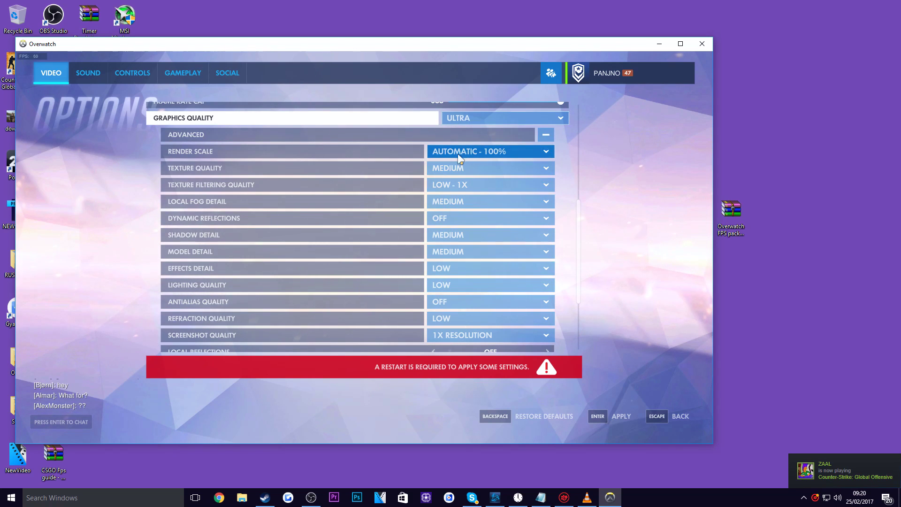
pyautogui.click(493, 154)
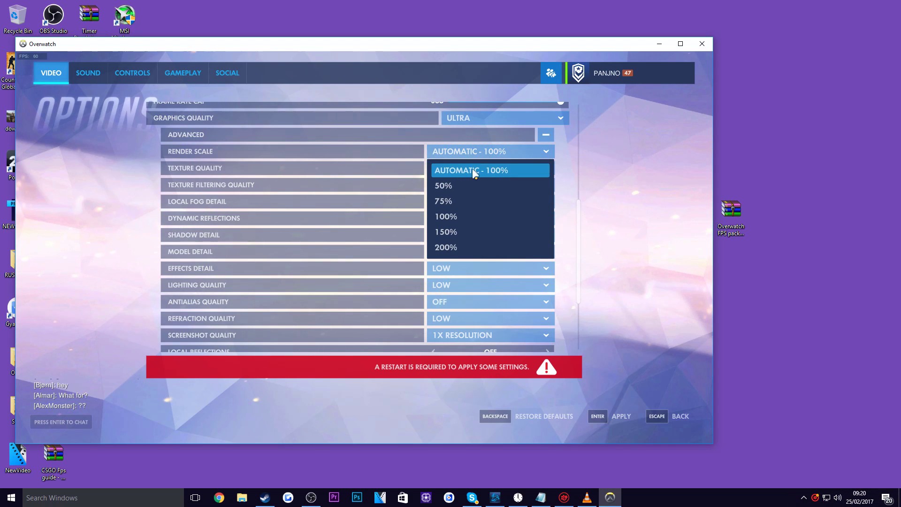
pyautogui.click(474, 172)
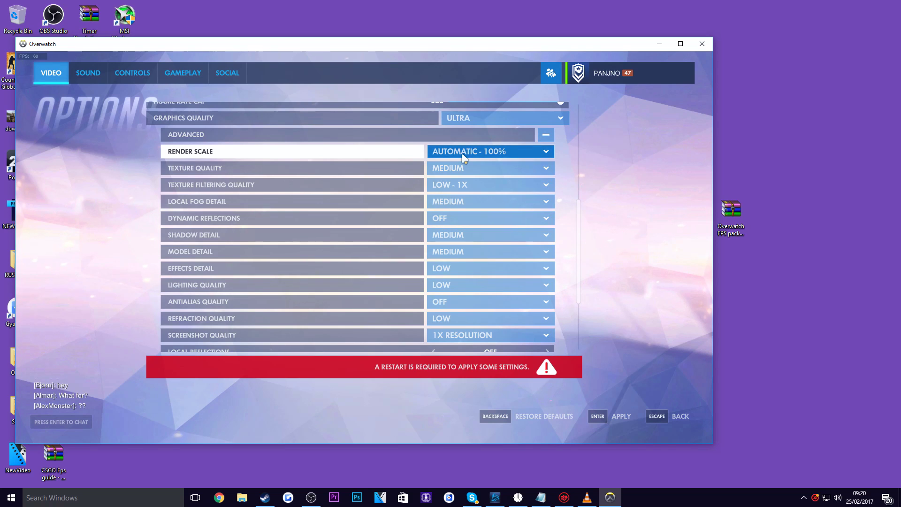
pyautogui.click(475, 155)
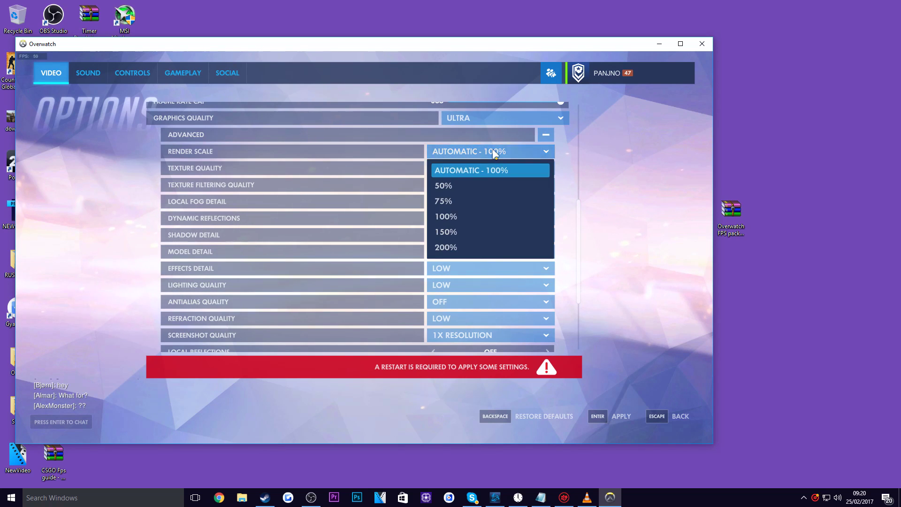
pyautogui.click(472, 171)
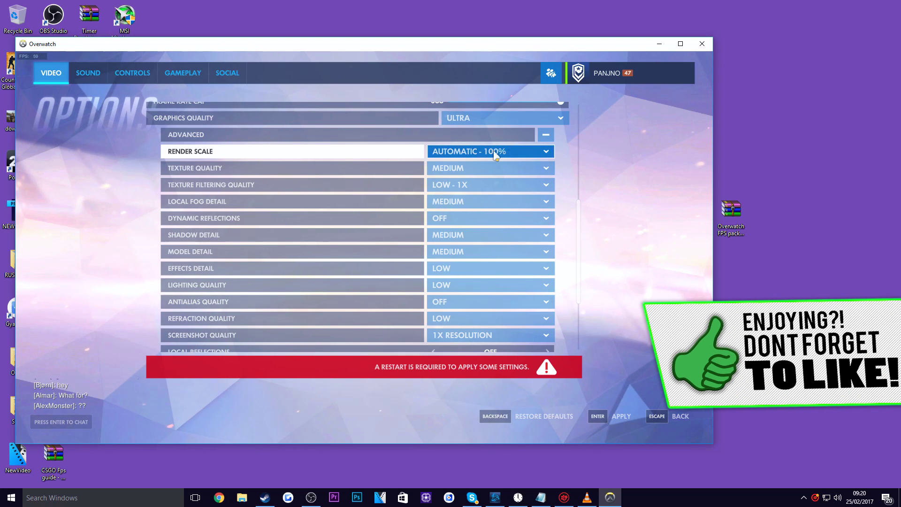
# Review the texture quality levels and close the choices without picking another one
pyautogui.click(459, 170)
pyautogui.click(467, 174)
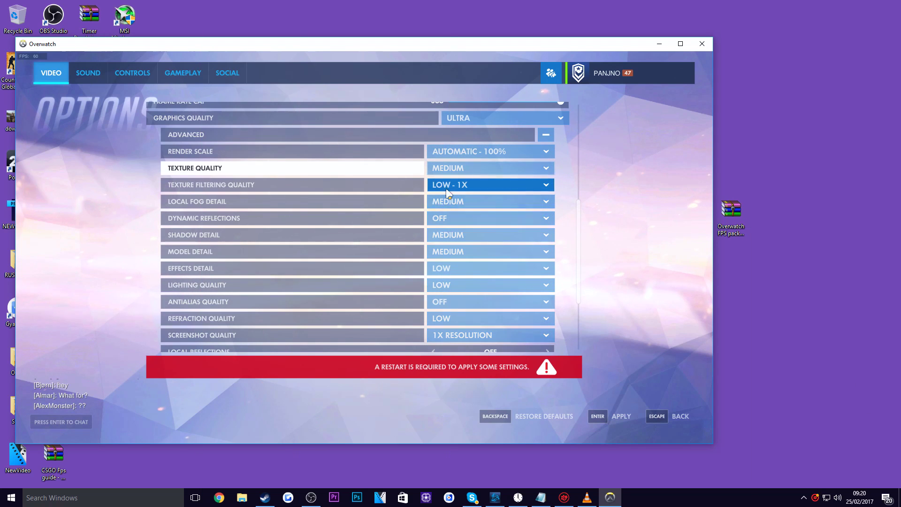
pyautogui.click(449, 171)
pyautogui.click(449, 171)
pyautogui.click(457, 173)
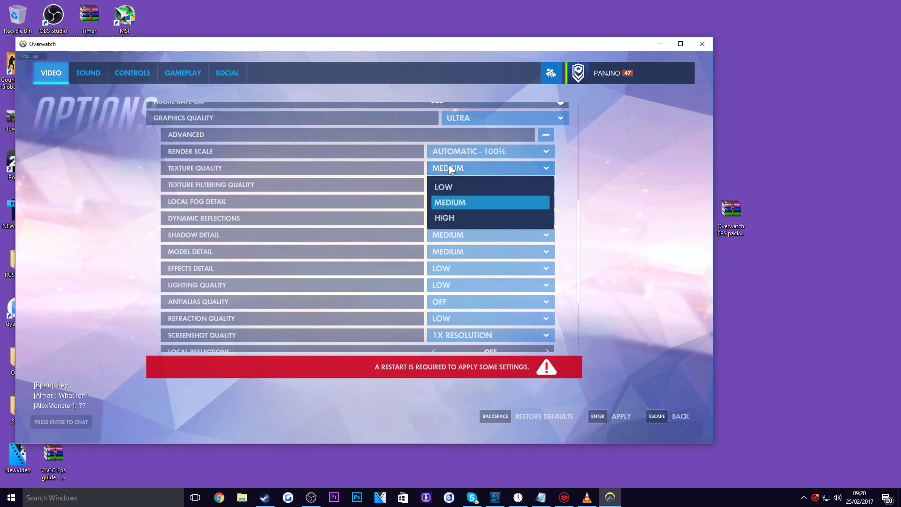
pyautogui.click(467, 173)
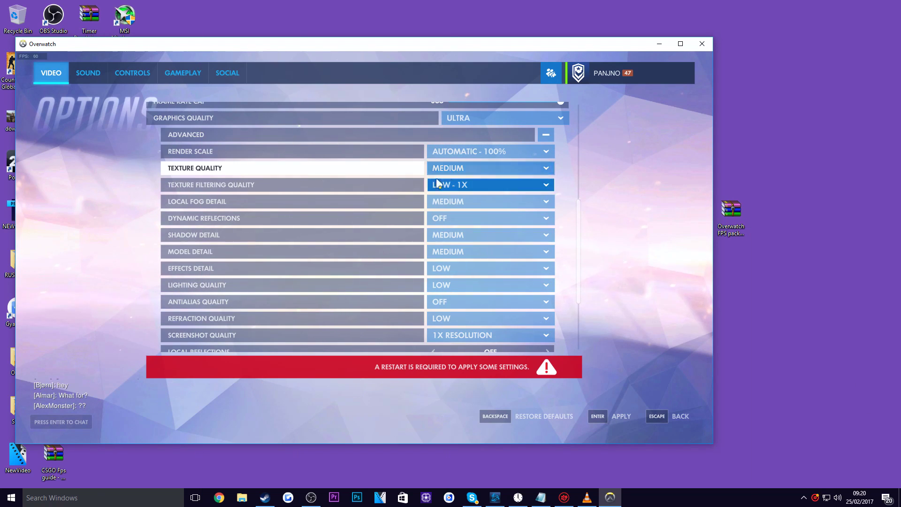
# Check the texture filtering quality choices and set the local fog detail to Medium
pyautogui.click(469, 190)
pyautogui.click(474, 192)
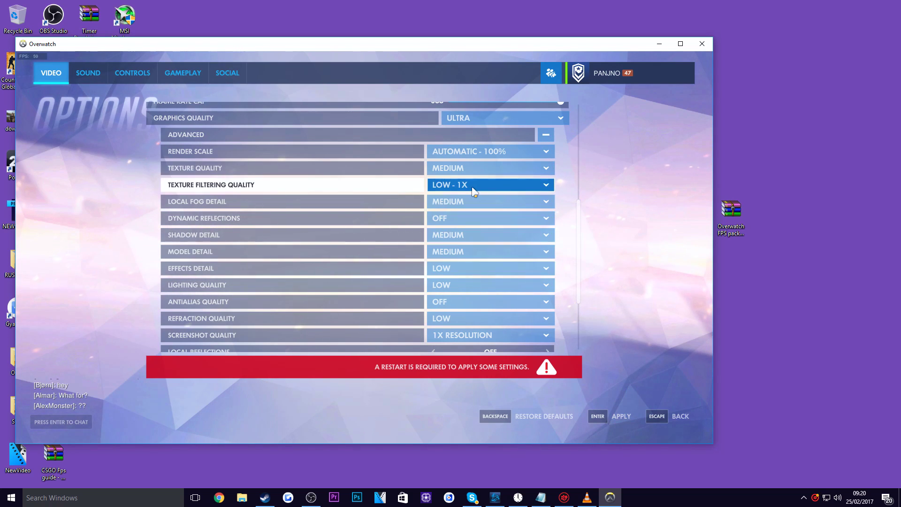
pyautogui.click(448, 204)
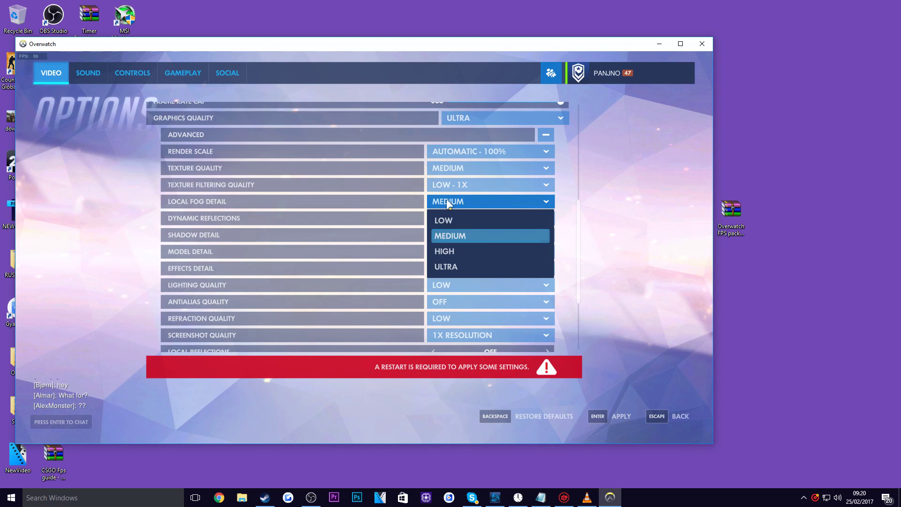
pyautogui.click(448, 235)
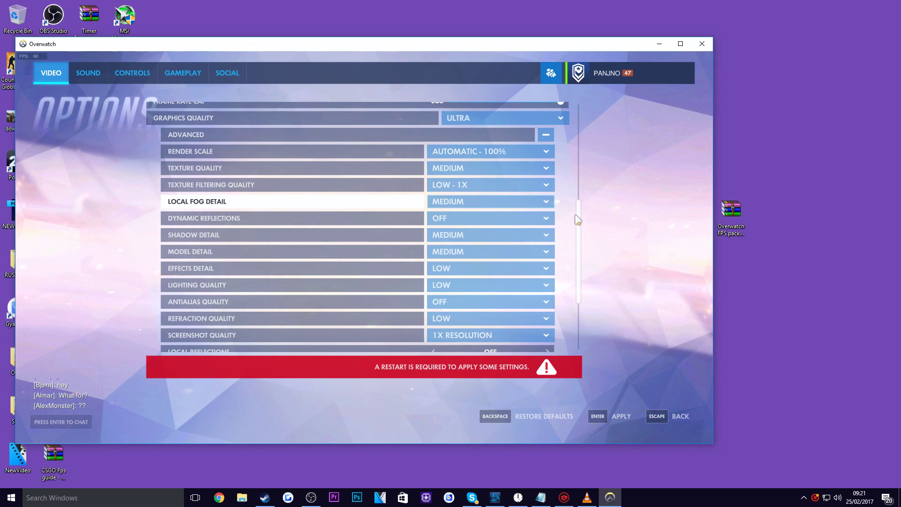
# Set the screenshot quality to 5X Resolution in the advanced graphics settings
pyautogui.moveTo(576, 216)
pyautogui.mouseDown()
pyautogui.moveTo(585, 226)
pyautogui.moveTo(586, 213)
pyautogui.moveTo(578, 224)
pyautogui.mouseUp()
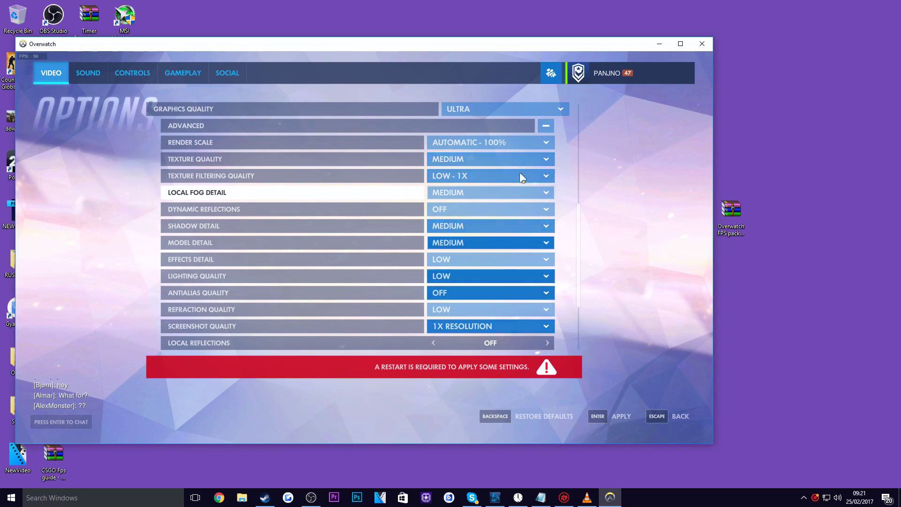
pyautogui.click(463, 326)
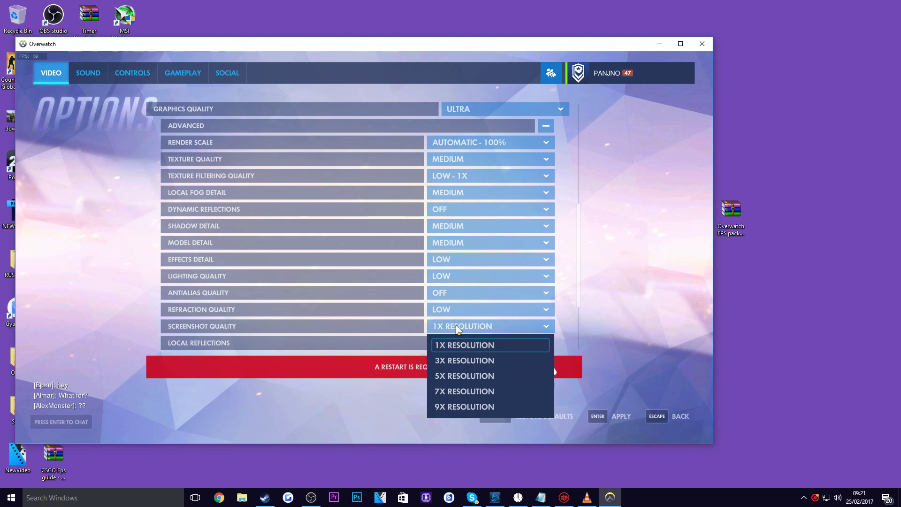
pyautogui.click(459, 325)
pyautogui.click(471, 327)
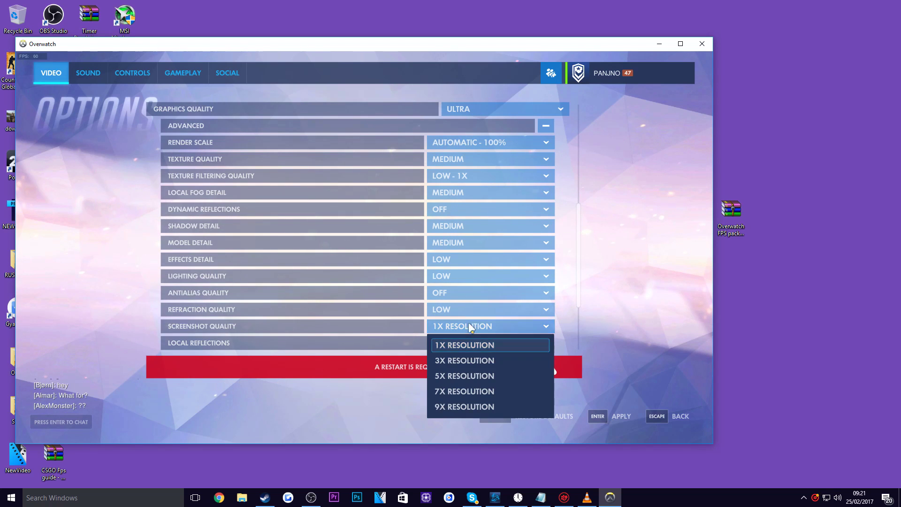
pyautogui.click(458, 376)
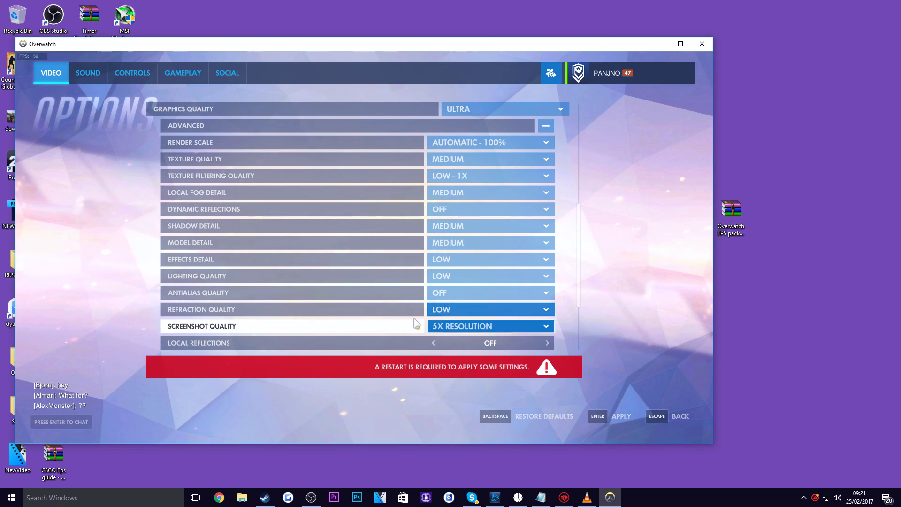
# Look over the remaining advanced graphics settings and the color blind options, and close Overwatch
pyautogui.scroll(-3, 390, 212)
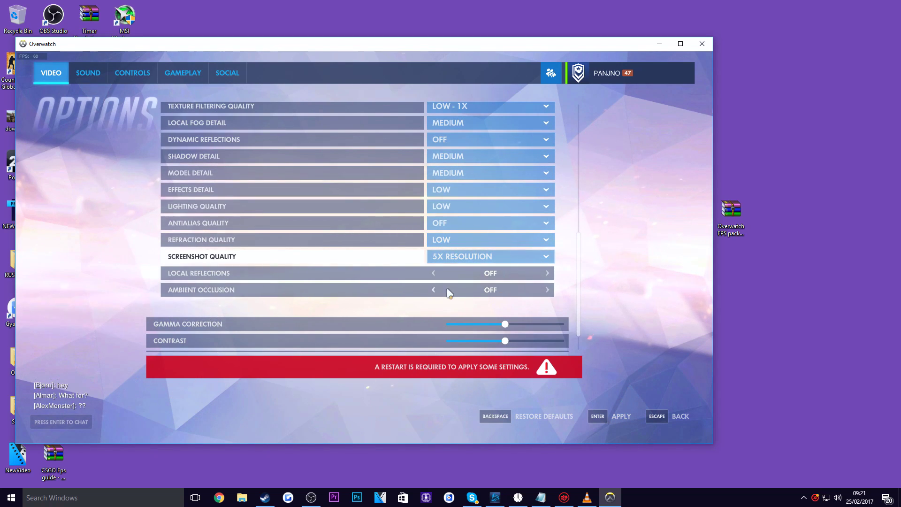
pyautogui.scroll(-1, 393, 268)
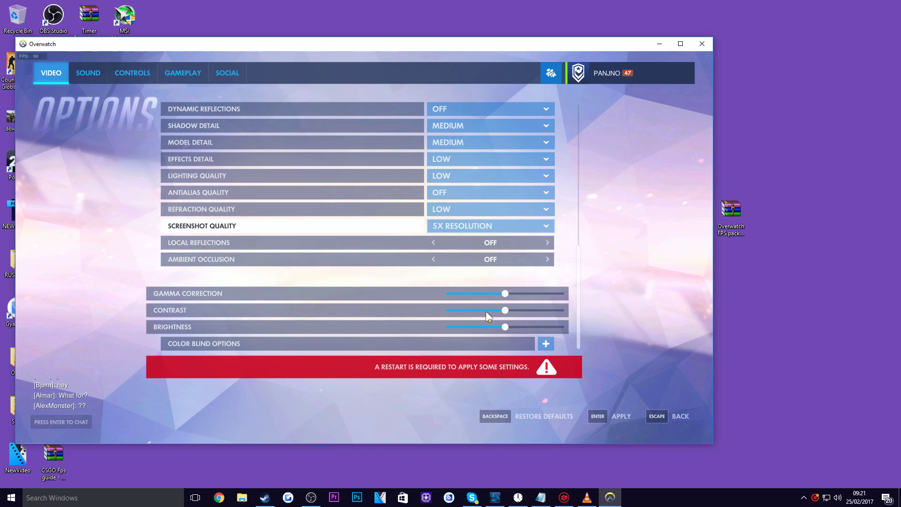
pyautogui.click(546, 343)
pyautogui.scroll(-2, 332, 291)
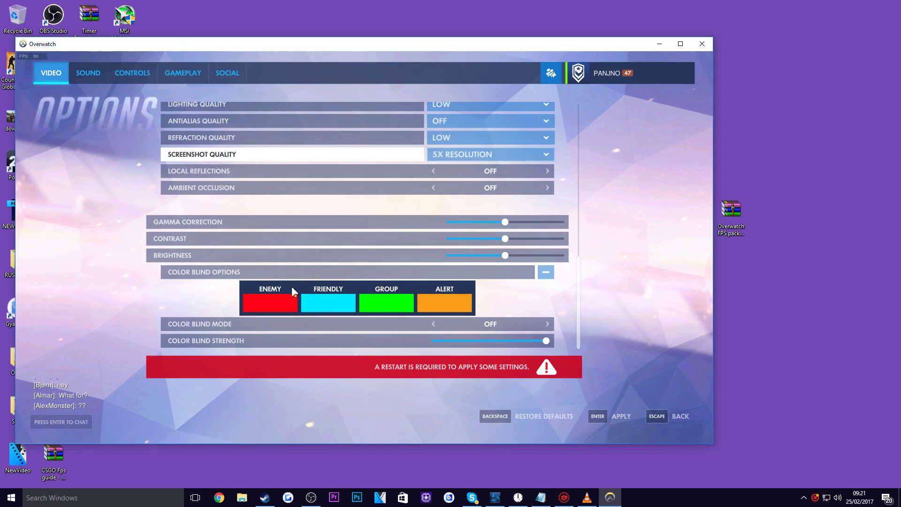
pyautogui.scroll(6, 346, 262)
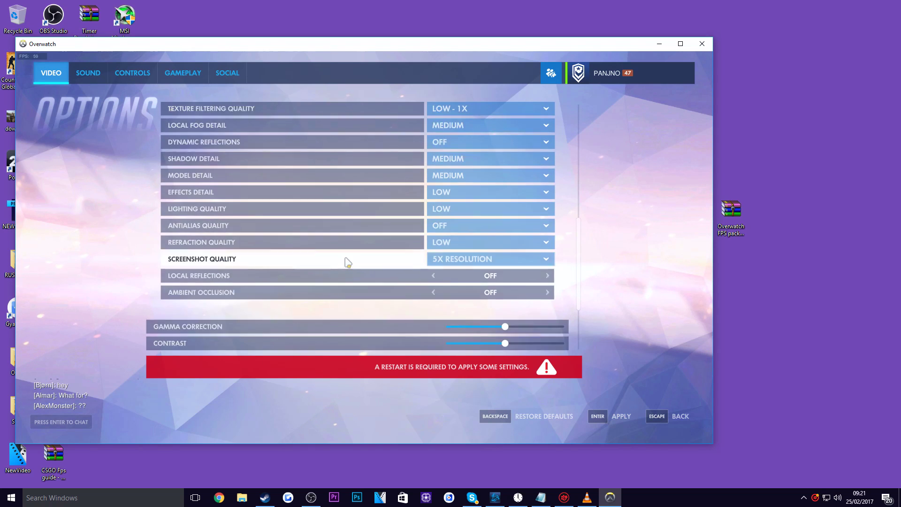
pyautogui.scroll(6, 333, 252)
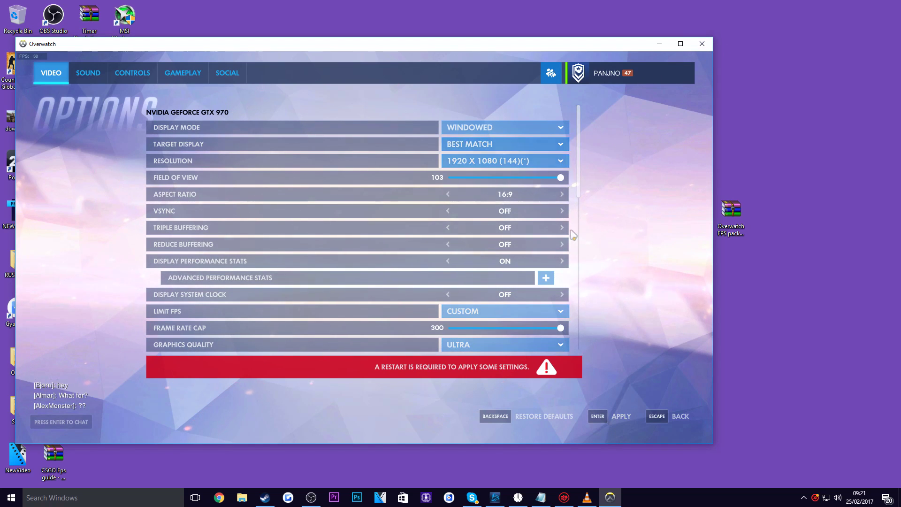
pyautogui.hotkey('alt', 'F4')
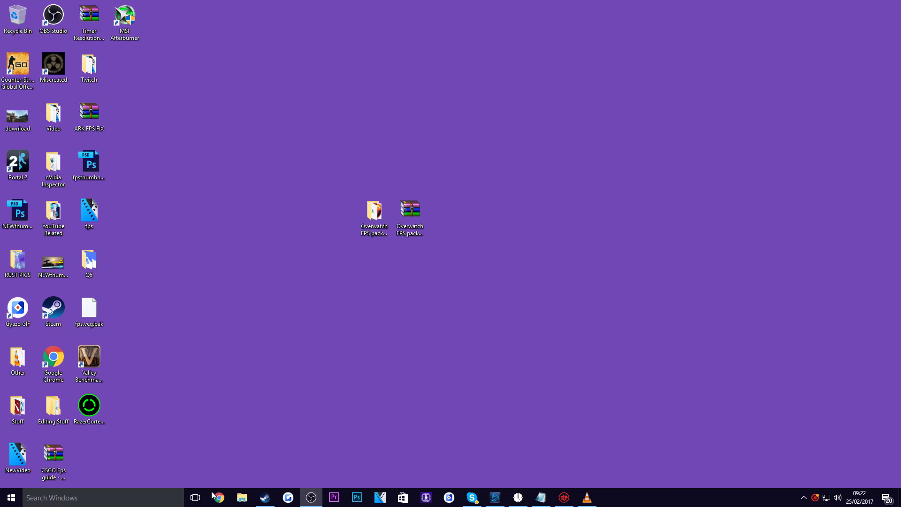
# Open the Settings_v0 file from the Overwatch Settings folder in Documents and move its Notepad window nearer the desktop's centre
pyautogui.click(11, 498)
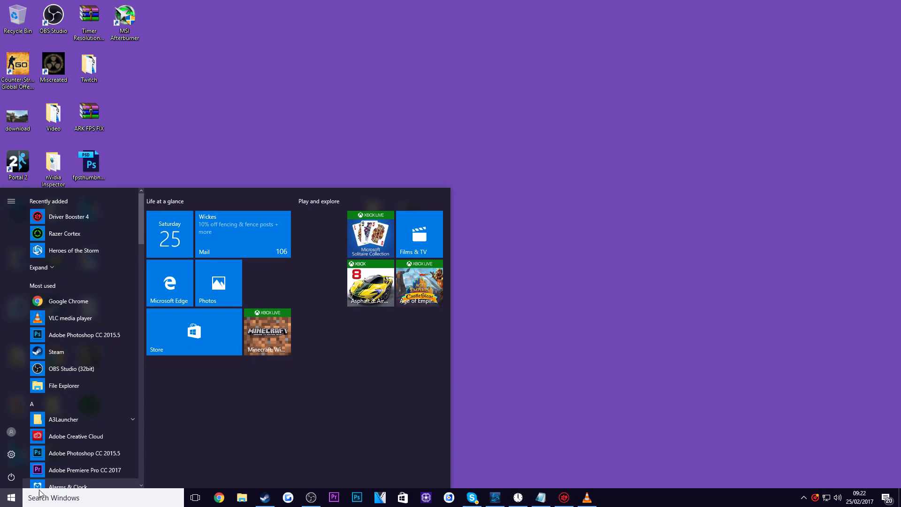
pyautogui.write('DOCu')
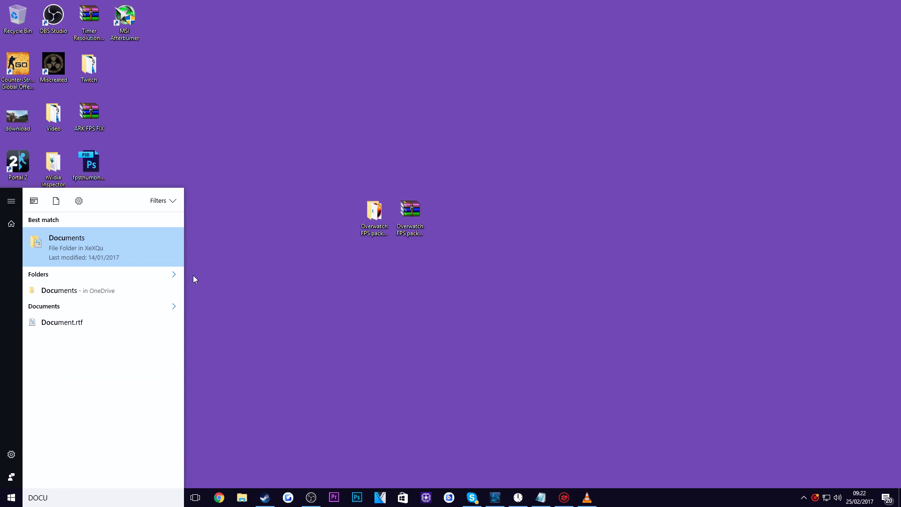
pyautogui.click(118, 257)
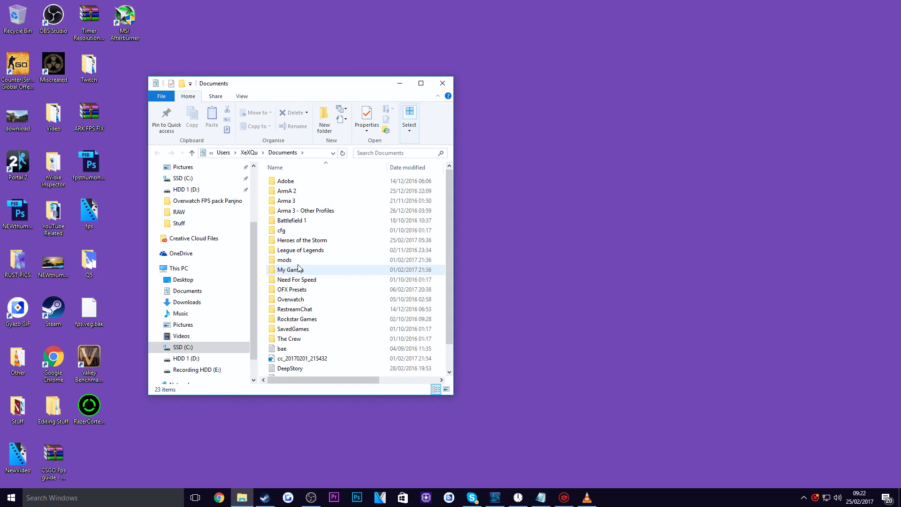
pyautogui.doubleClick(303, 300)
pyautogui.doubleClick(296, 193)
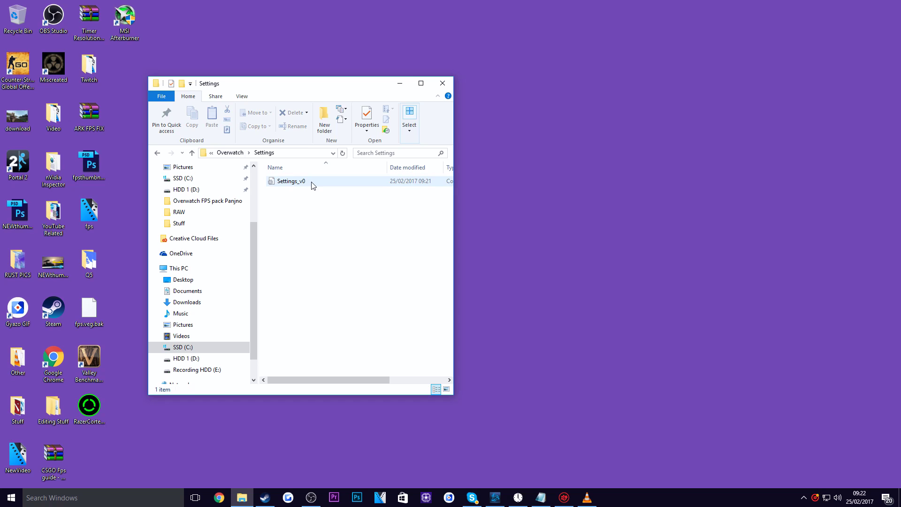
pyautogui.doubleClick(312, 183)
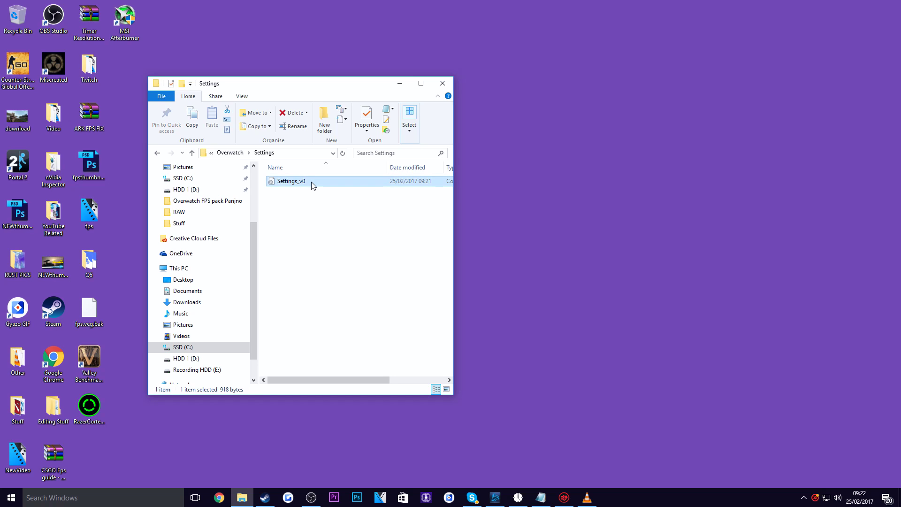
pyautogui.click(399, 85)
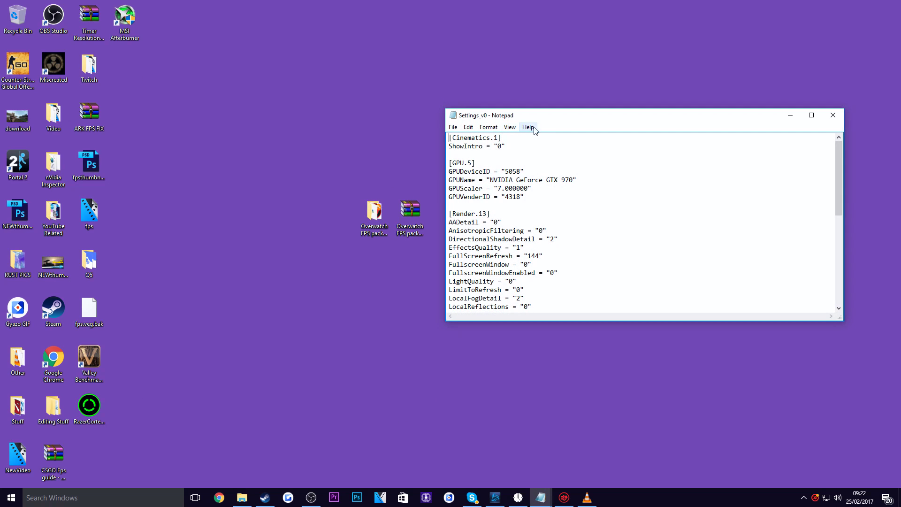
pyautogui.moveTo(541, 117); pyautogui.dragTo(418, 104)
pyautogui.moveTo(434, 183); pyautogui.dragTo(326, 159)
pyautogui.click(457, 196)
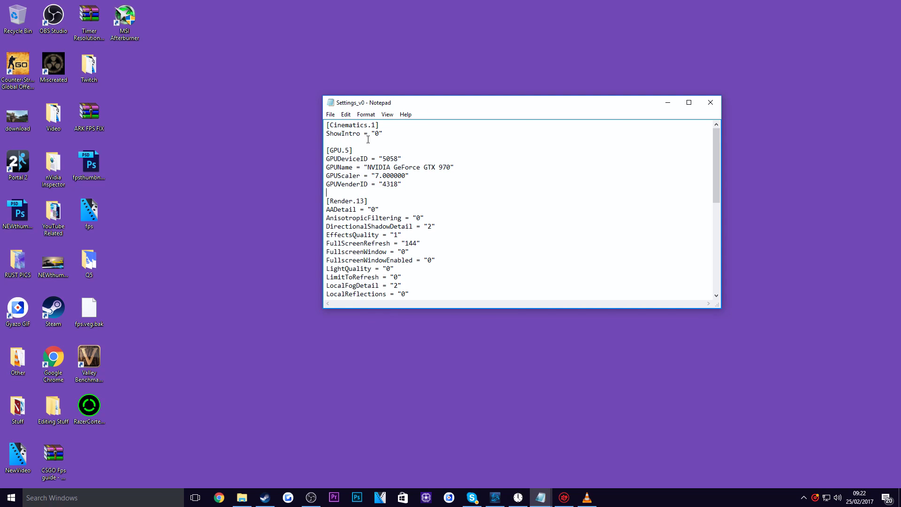
# Look through the settings file and copy its Render.13 section
pyautogui.scroll(-10, 422, 225)
pyautogui.scroll(9, 384, 252)
pyautogui.scroll(2, 384, 252)
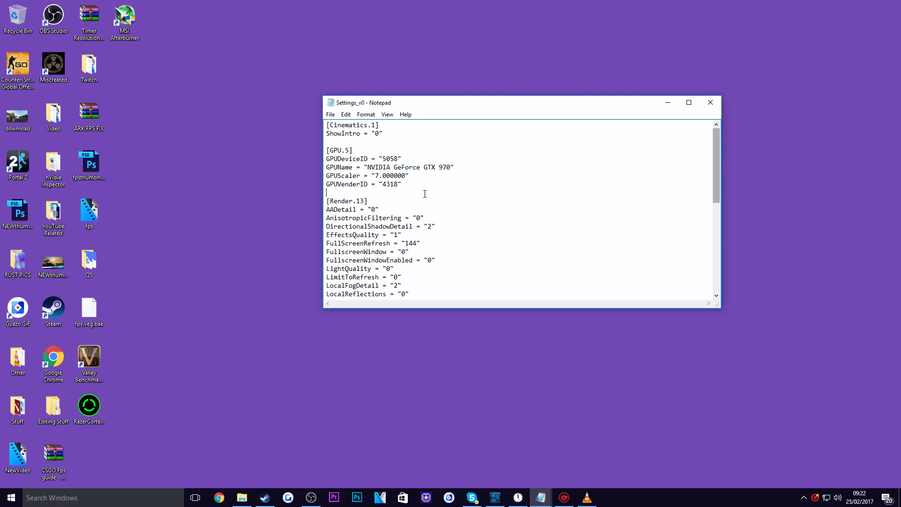
pyautogui.moveTo(330, 201); pyautogui.dragTo(366, 201)
pyautogui.click(369, 202)
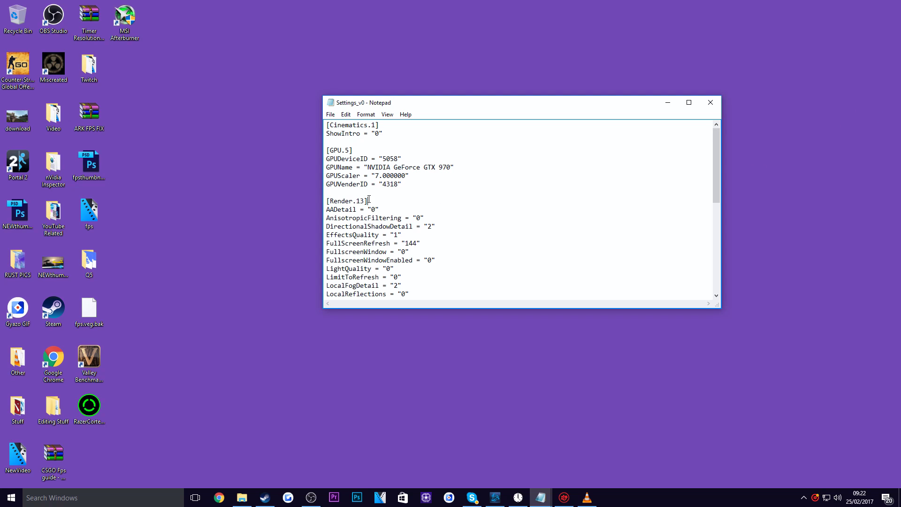
pyautogui.scroll(-10, 378, 209)
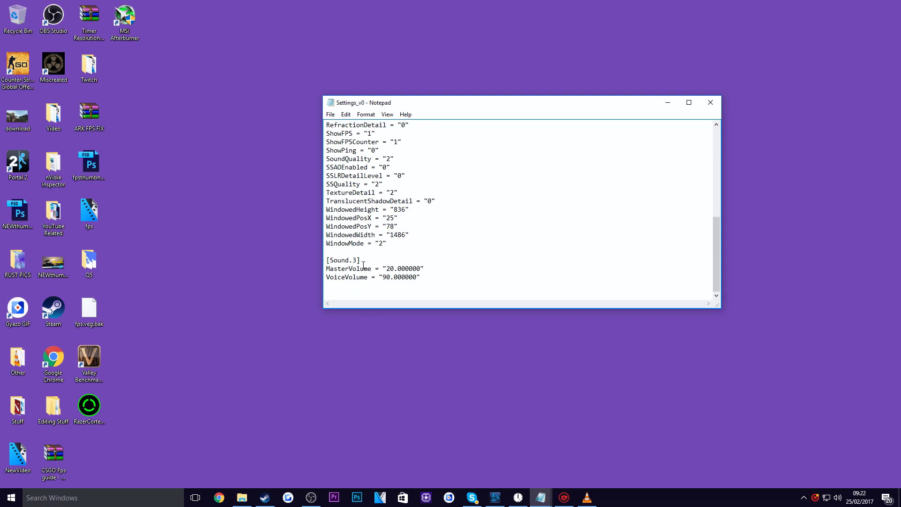
pyautogui.moveTo(421, 278); pyautogui.dragTo(324, 193)
pyautogui.click(446, 282)
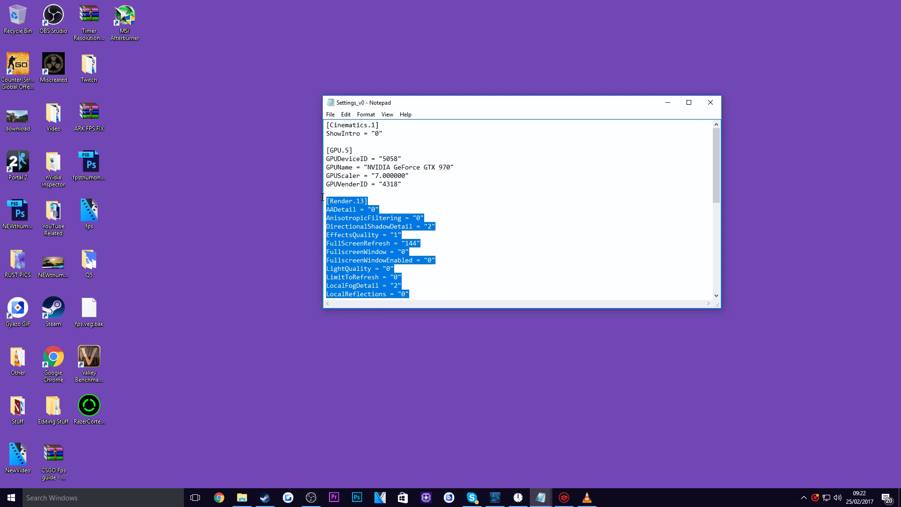
pyautogui.rightClick(383, 236)
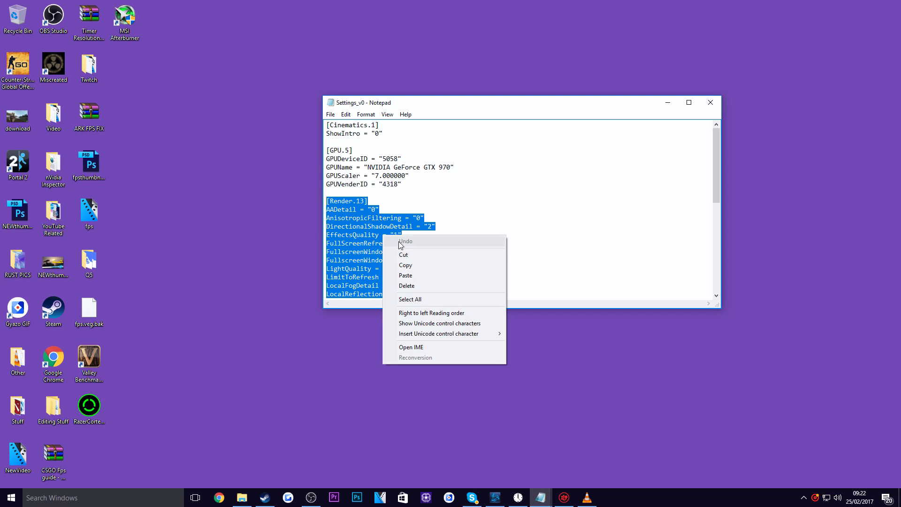
pyautogui.click(417, 266)
pyautogui.click(561, 210)
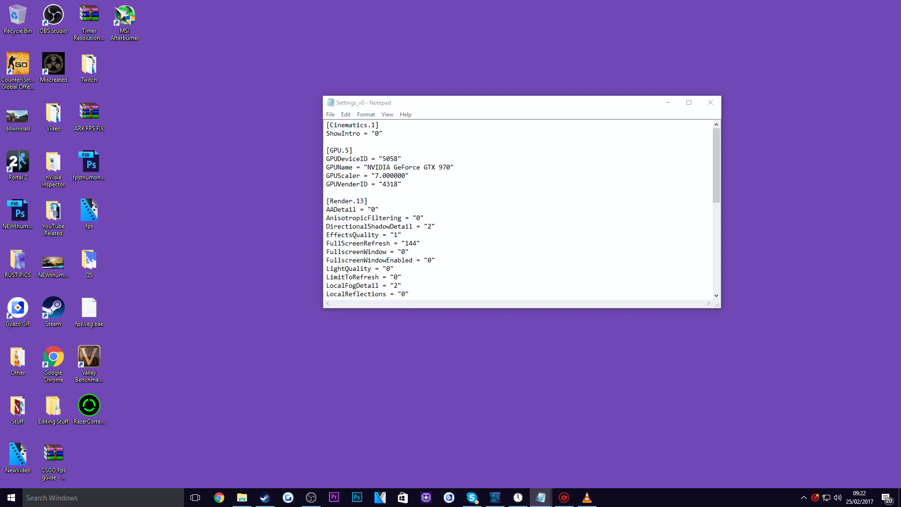
# Replace the whole Render.13 section with the optimized render settings from the clipboard, keeping a line break before Sound.3
pyautogui.moveTo(325, 201); pyautogui.dragTo(395, 249)
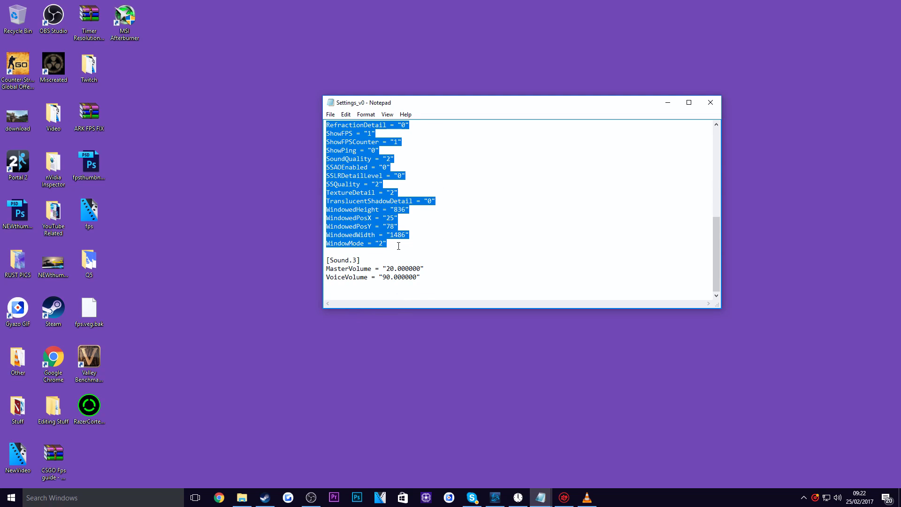
pyautogui.press('Delete')
pyautogui.hotkey('ctrl', 'v')
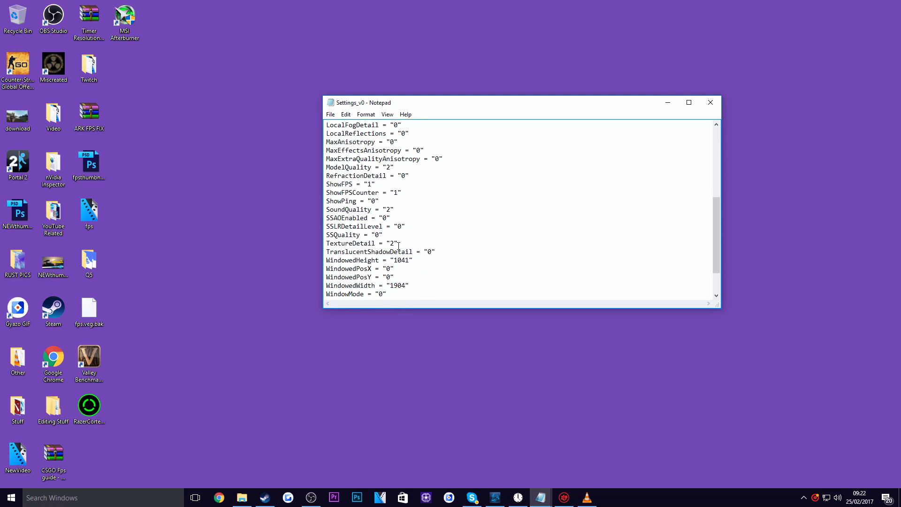
pyautogui.scroll(-2, 398, 246)
pyautogui.press('Return')
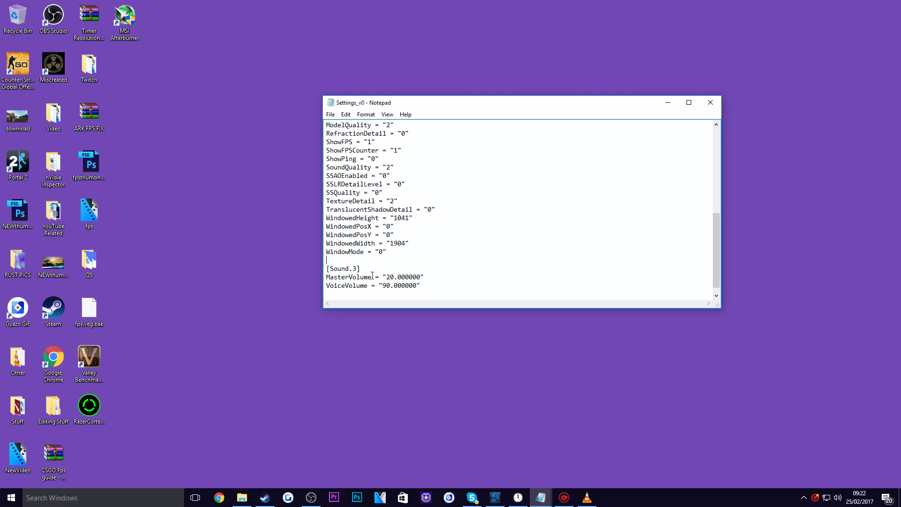
# Review the pasted Render.13 values, including FullScreenRefresh, LocalFogDetail and TextureDetail
pyautogui.scroll(7, 389, 252)
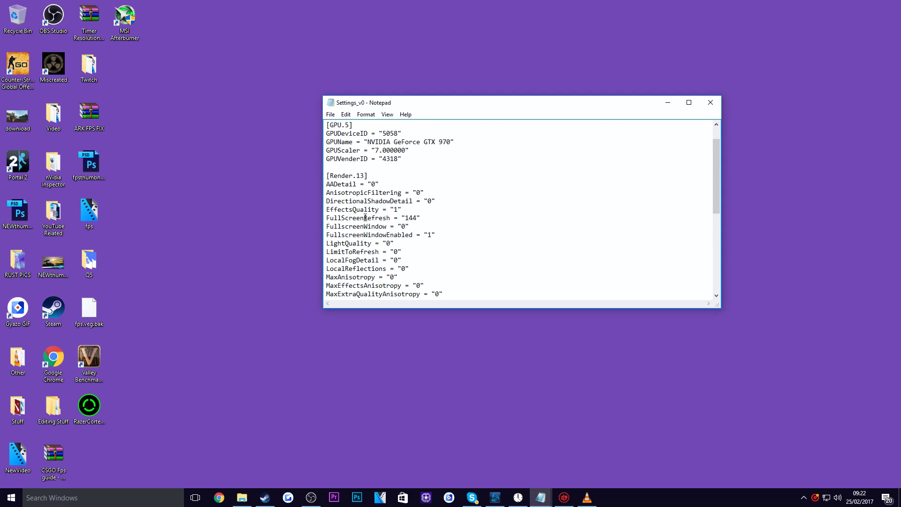
pyautogui.click(406, 218)
pyautogui.scroll(-5, 374, 243)
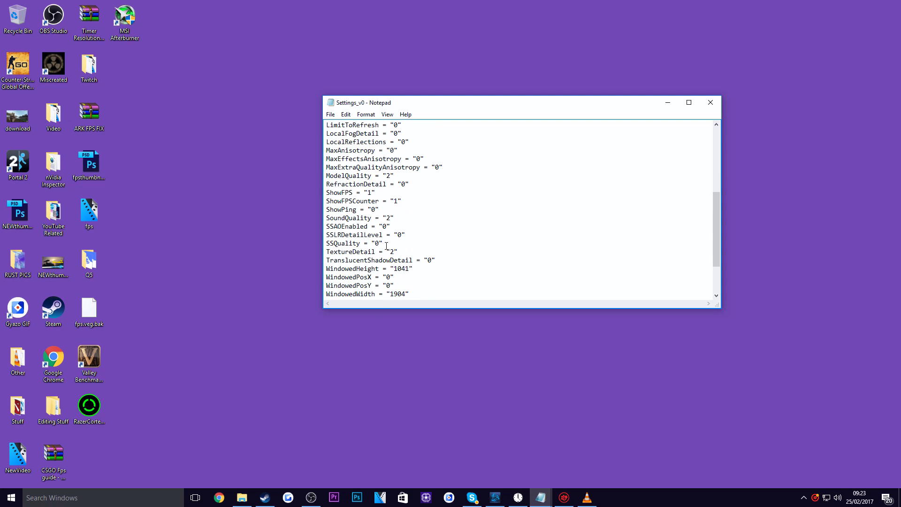
pyautogui.scroll(-2, 387, 246)
pyautogui.scroll(2, 389, 240)
pyautogui.scroll(1, 413, 214)
pyautogui.scroll(-1, 397, 225)
pyautogui.scroll(4, 393, 197)
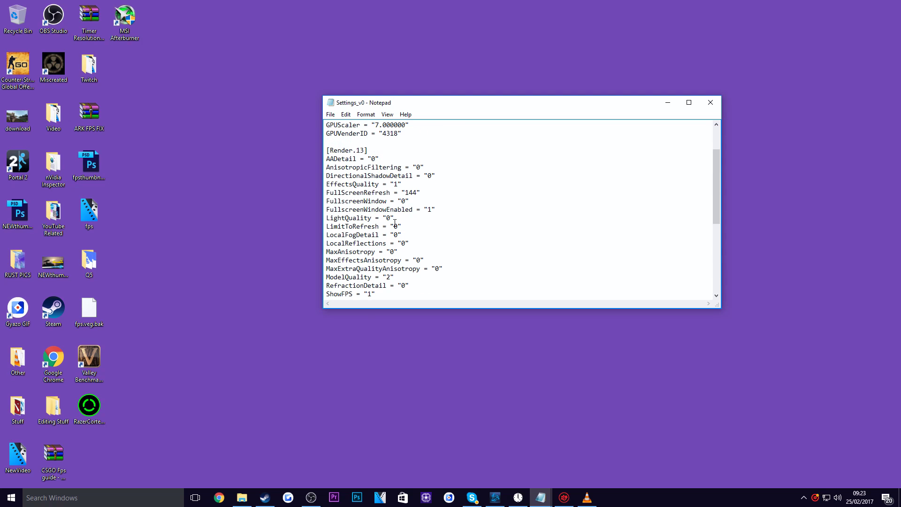
pyautogui.scroll(-4, 395, 222)
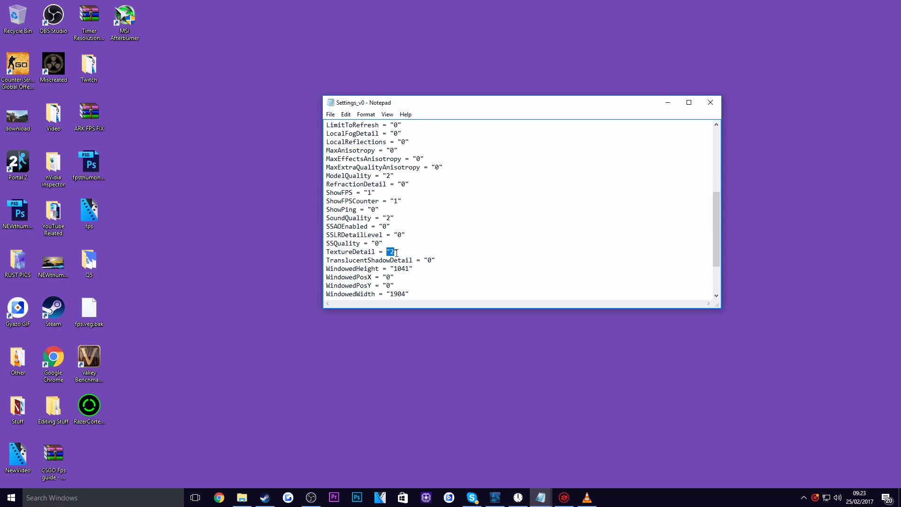
pyautogui.scroll(3, 397, 258)
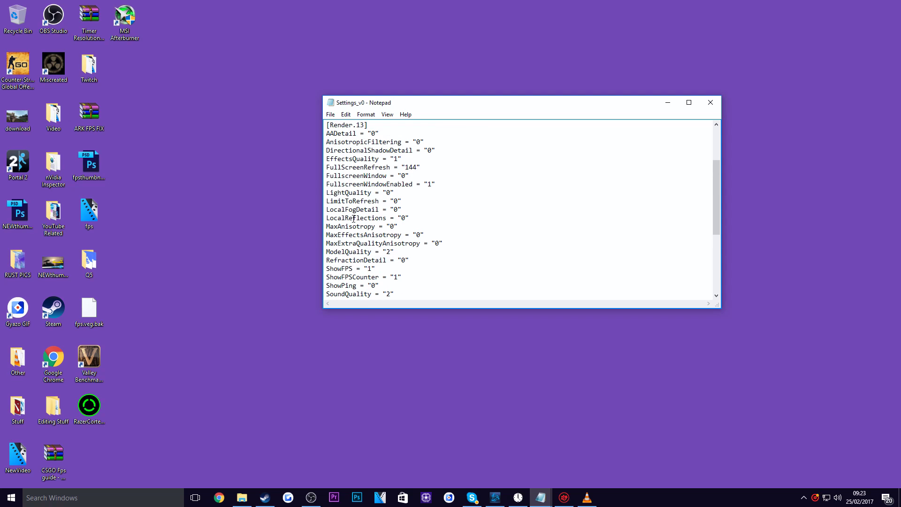
pyautogui.scroll(2, 375, 218)
pyautogui.scroll(1, 383, 213)
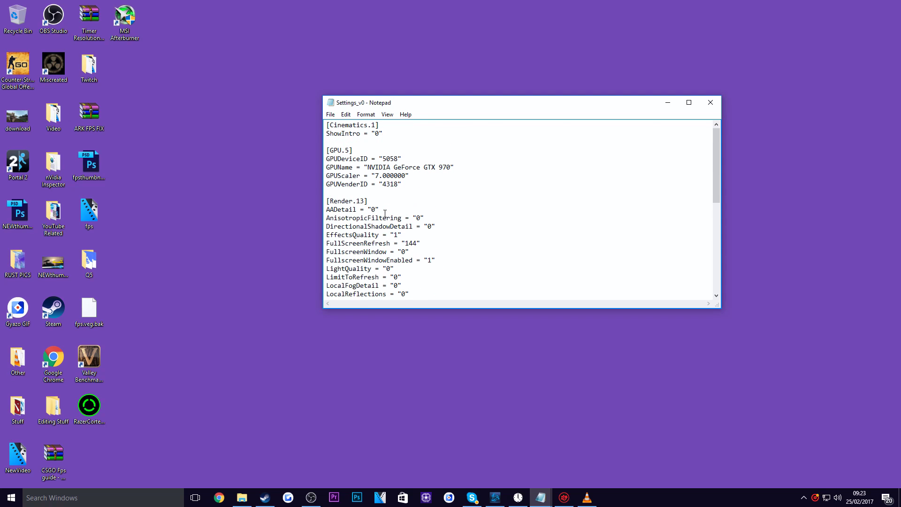
# Save the edited Settings_v0 file and close it
pyautogui.click(330, 115)
pyautogui.click(345, 142)
pyautogui.click(715, 107)
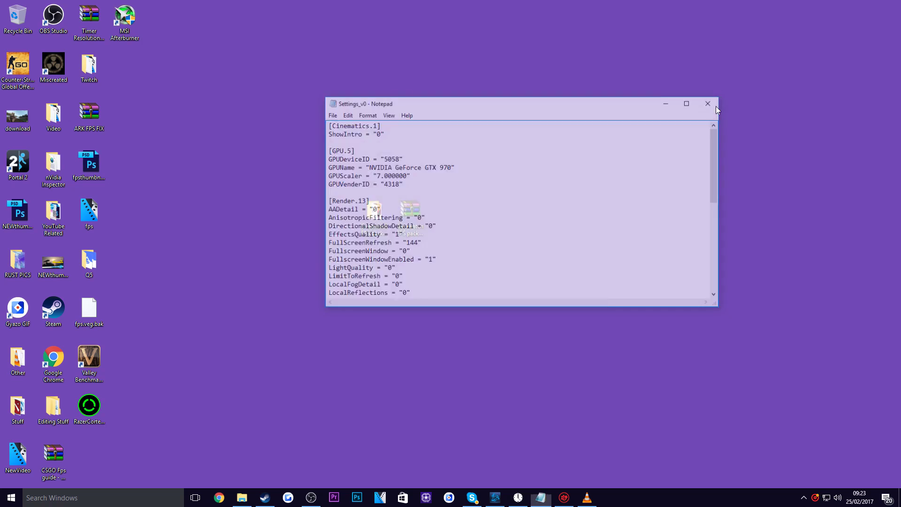
# Make the Settings_v0 file read-only in its properties, apply the change and close the Settings folder
pyautogui.click(242, 498)
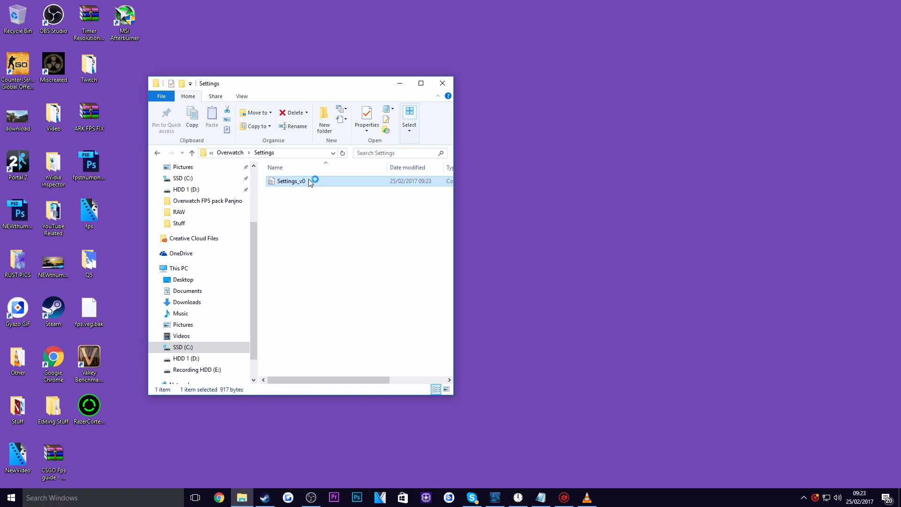
pyautogui.rightClick(310, 182)
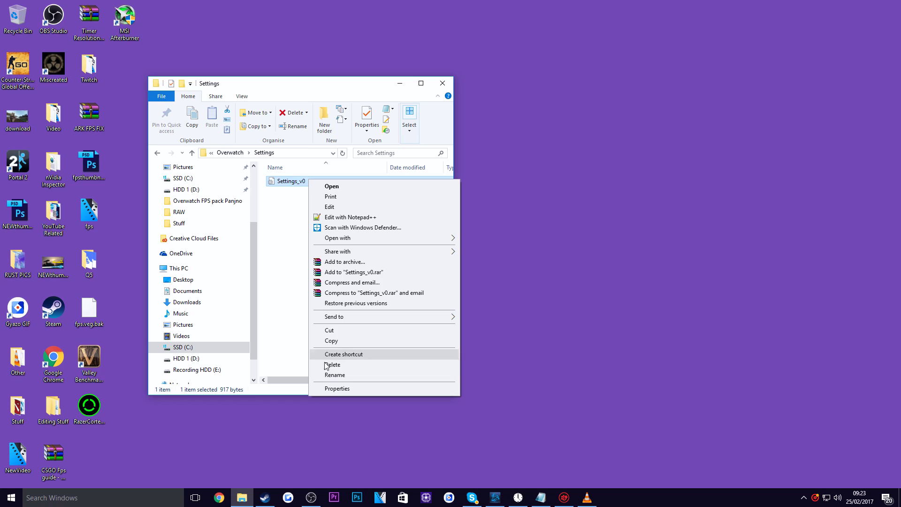
pyautogui.click(330, 388)
pyautogui.click(365, 358)
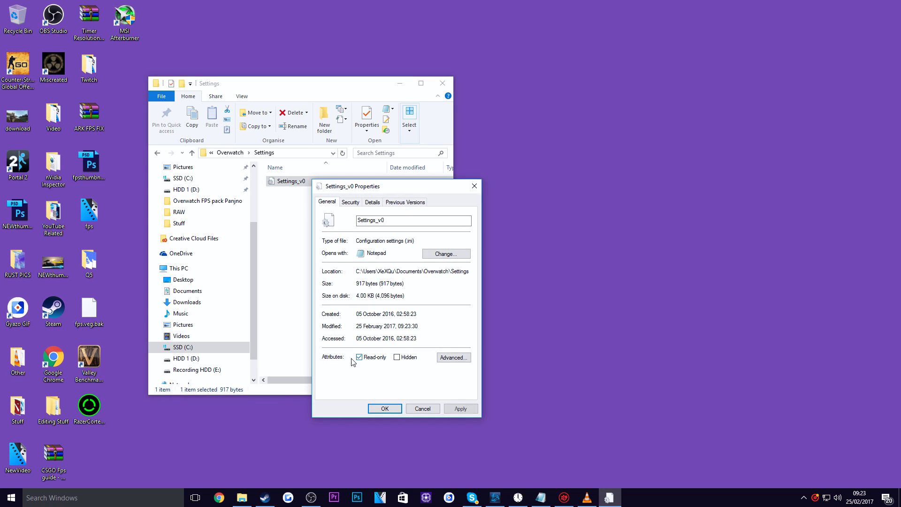
pyautogui.moveTo(359, 187); pyautogui.dragTo(421, 159)
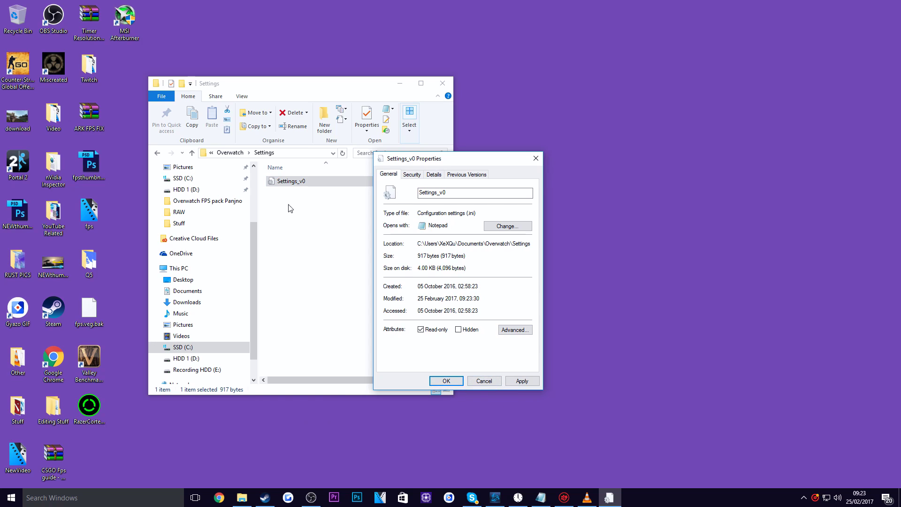
pyautogui.click(522, 381)
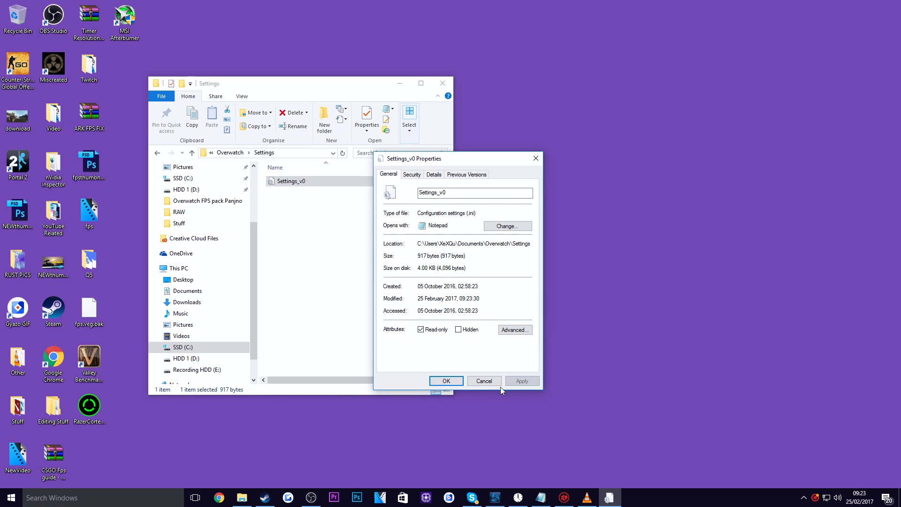
pyautogui.click(446, 380)
pyautogui.click(443, 83)
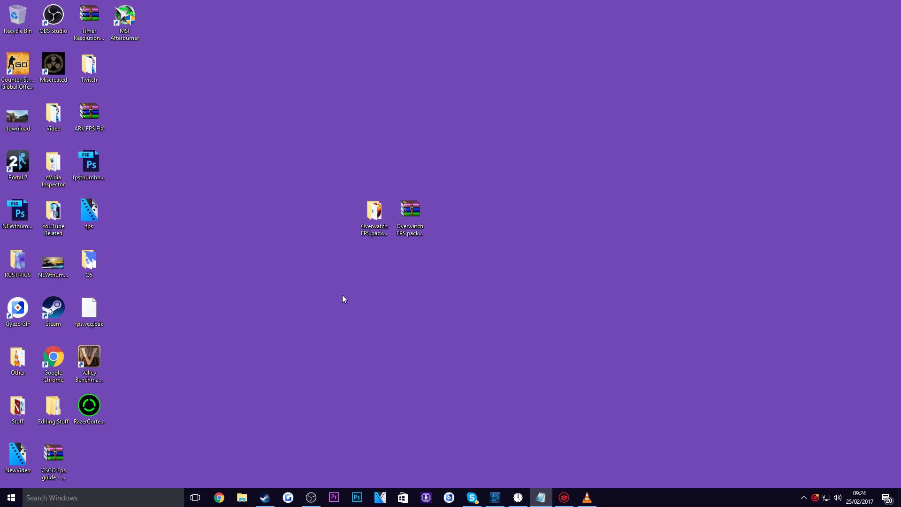
# Check in Power Options that the High performance plan is selected, and close the window
pyautogui.click(11, 498)
pyautogui.write('POWER')
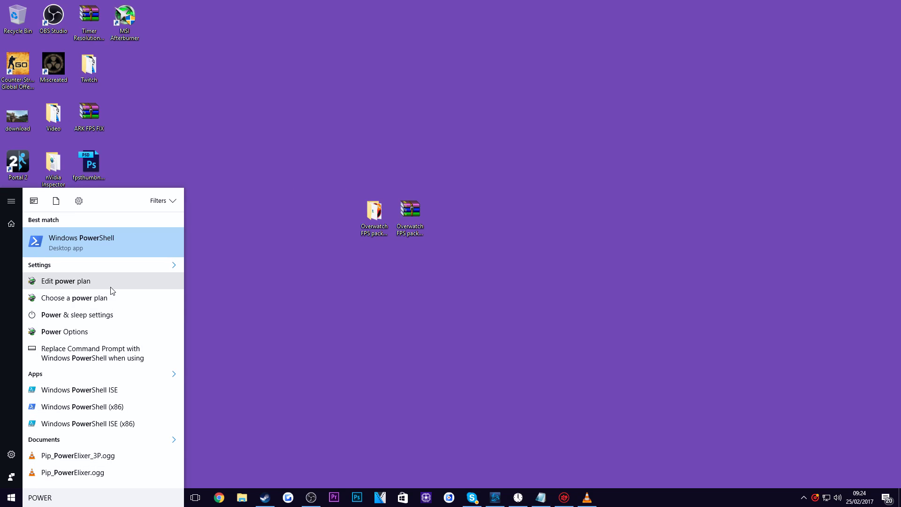
pyautogui.click(73, 332)
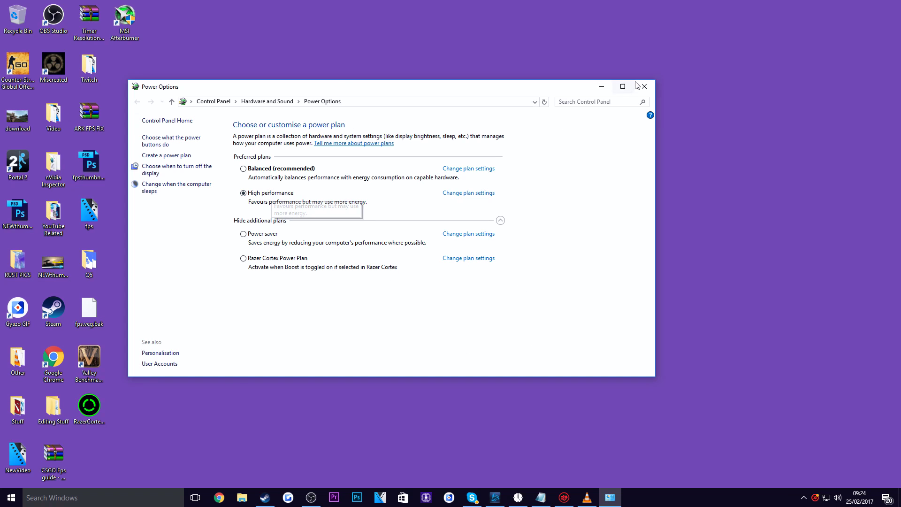
pyautogui.hotkey('alt', 'F4')
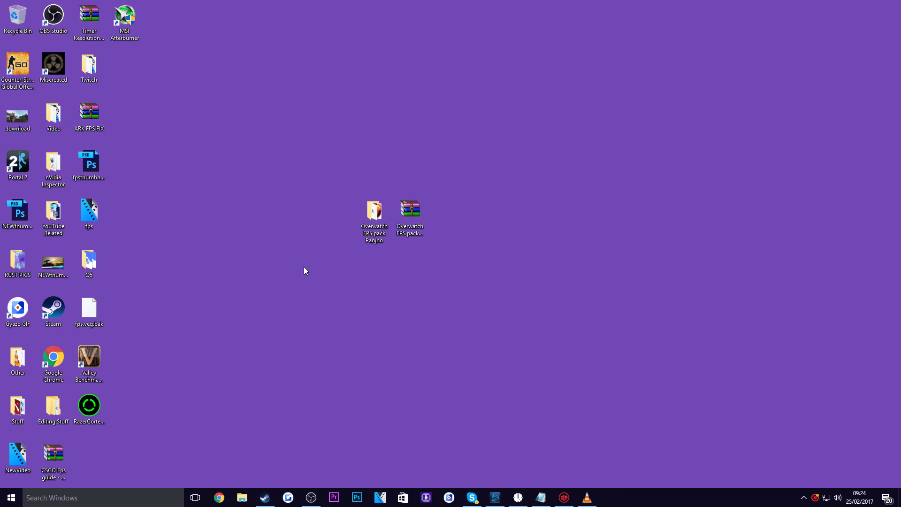
# Find the System page through Windows search and open the Performance settings from its advanced system settings
pyautogui.click(7, 493)
pyautogui.write('system')
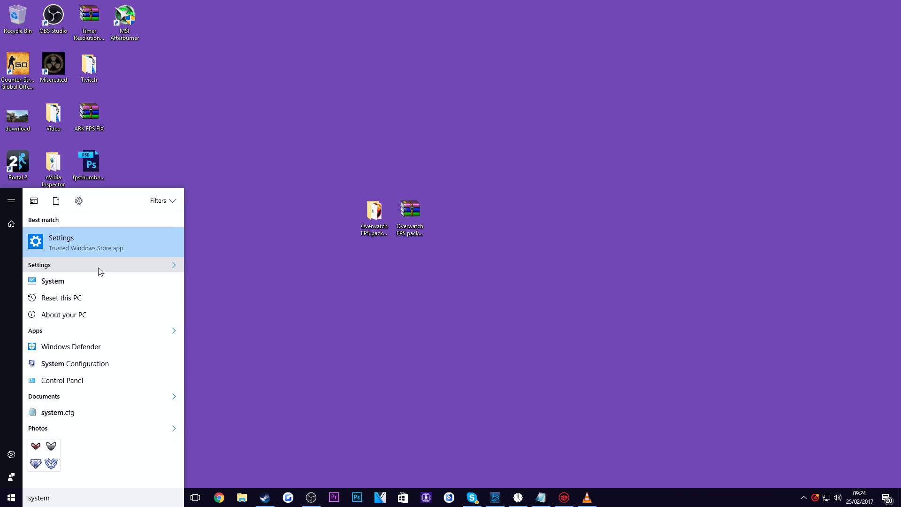
pyautogui.click(98, 281)
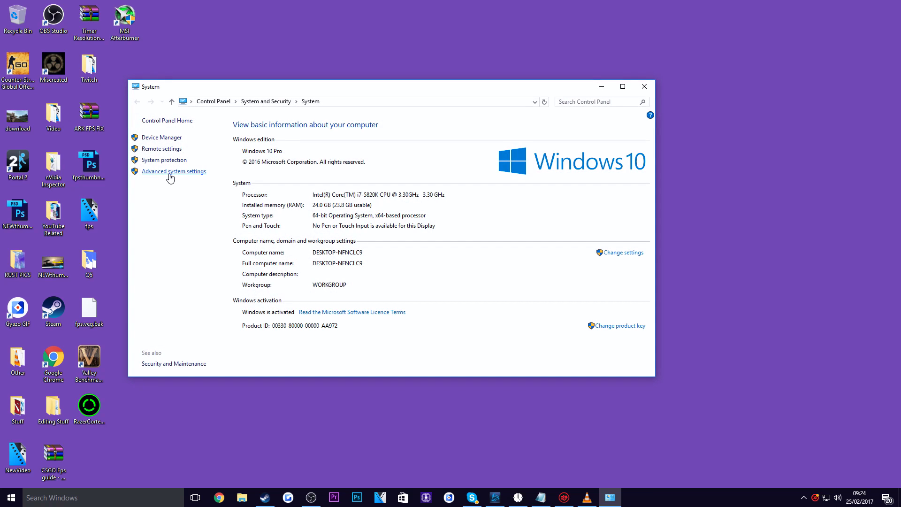
pyautogui.click(187, 173)
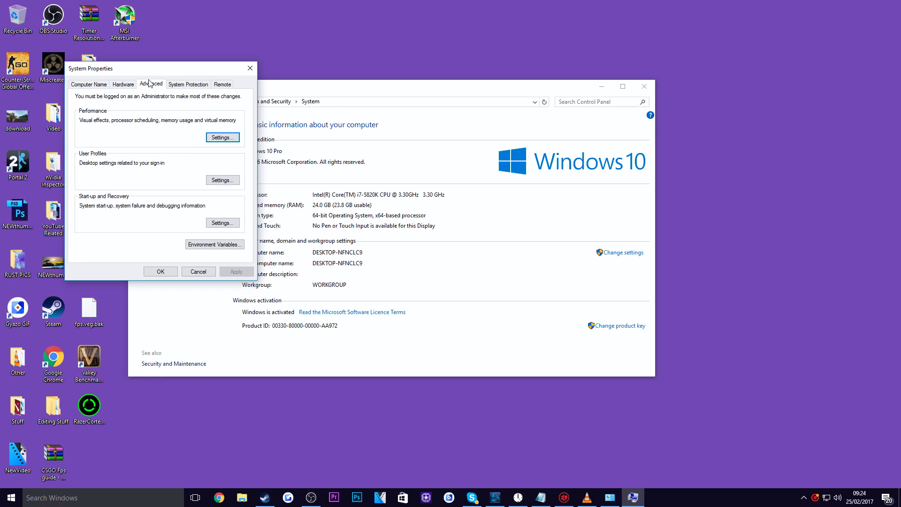
pyautogui.moveTo(152, 71); pyautogui.dragTo(213, 73)
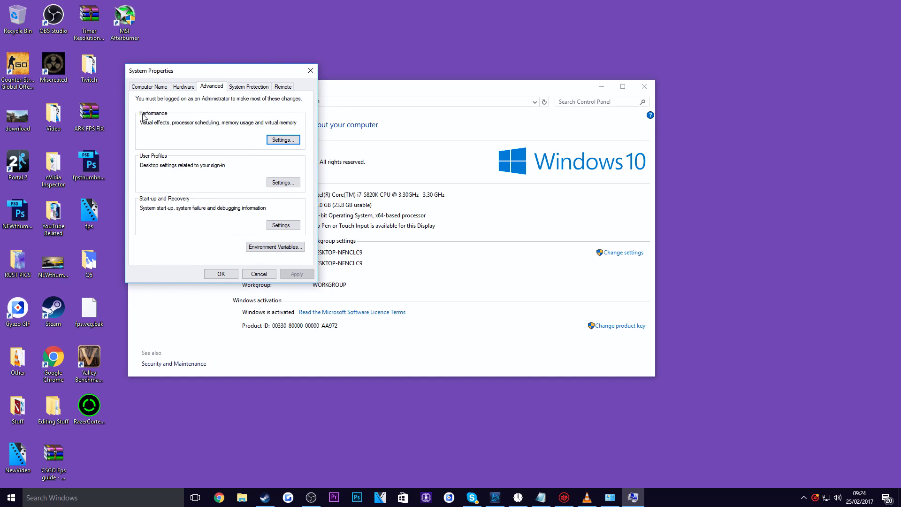
pyautogui.click(283, 139)
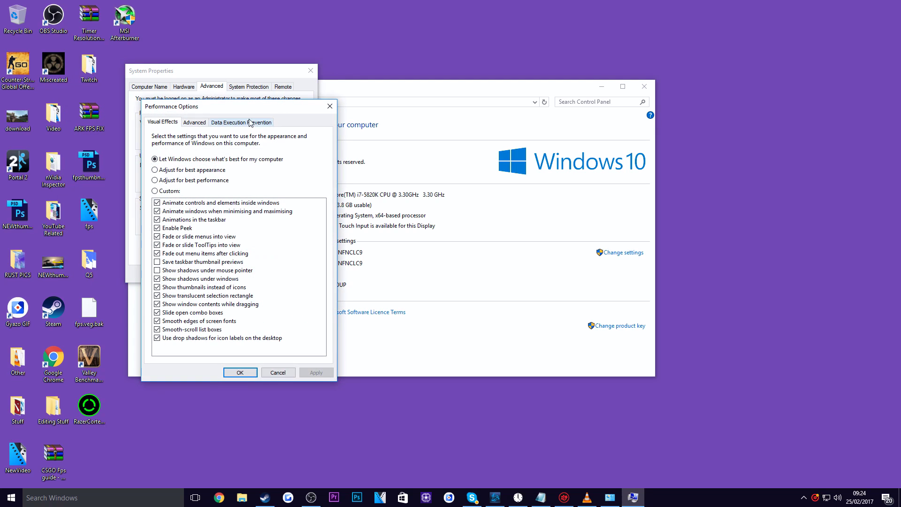
# Set the Windows visual effects to Adjust for best performance, apply and accept the change, and check the desktop icons
pyautogui.moveTo(249, 104); pyautogui.dragTo(321, 105)
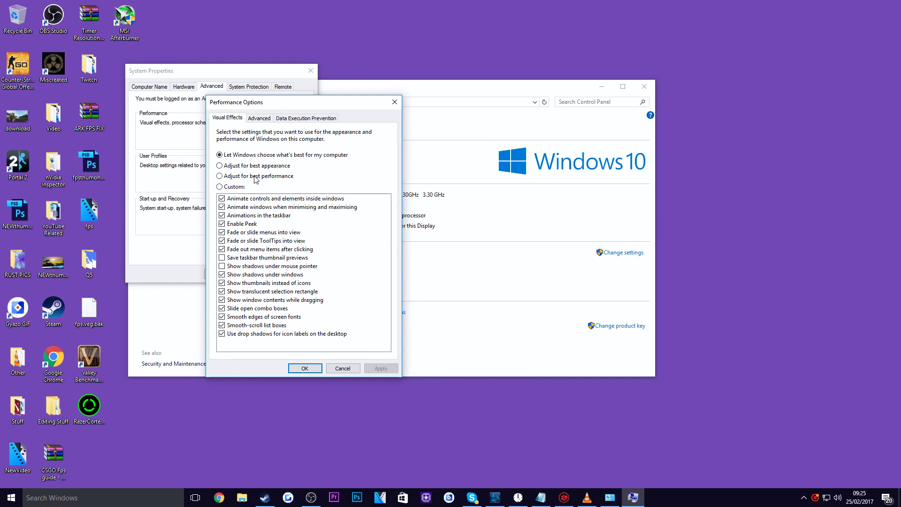
pyautogui.moveTo(263, 103); pyautogui.dragTo(295, 109)
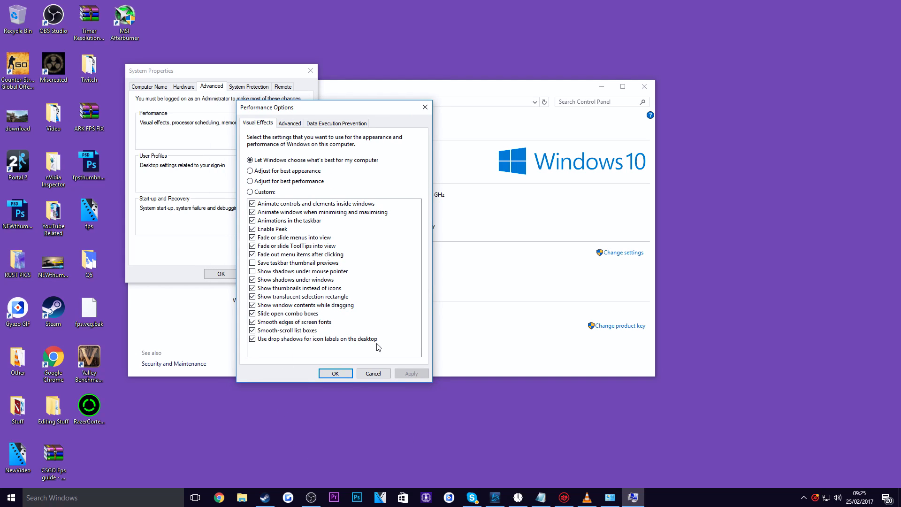
pyautogui.moveTo(313, 110); pyautogui.dragTo(341, 130)
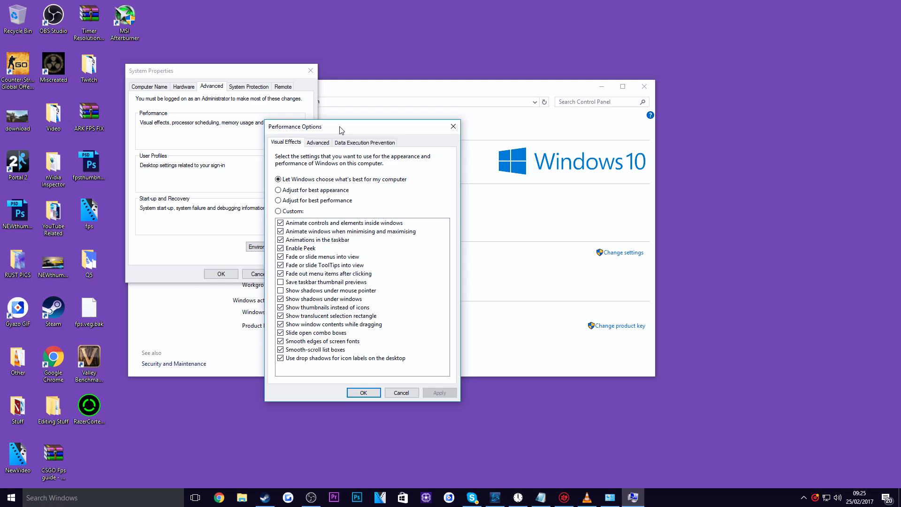
pyautogui.moveTo(341, 130); pyautogui.dragTo(356, 111)
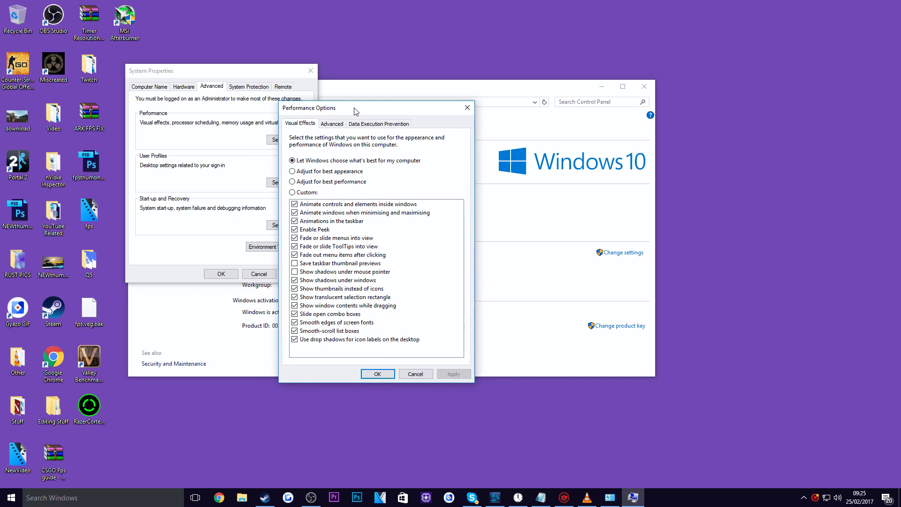
pyautogui.click(319, 183)
pyautogui.click(455, 374)
pyautogui.click(376, 374)
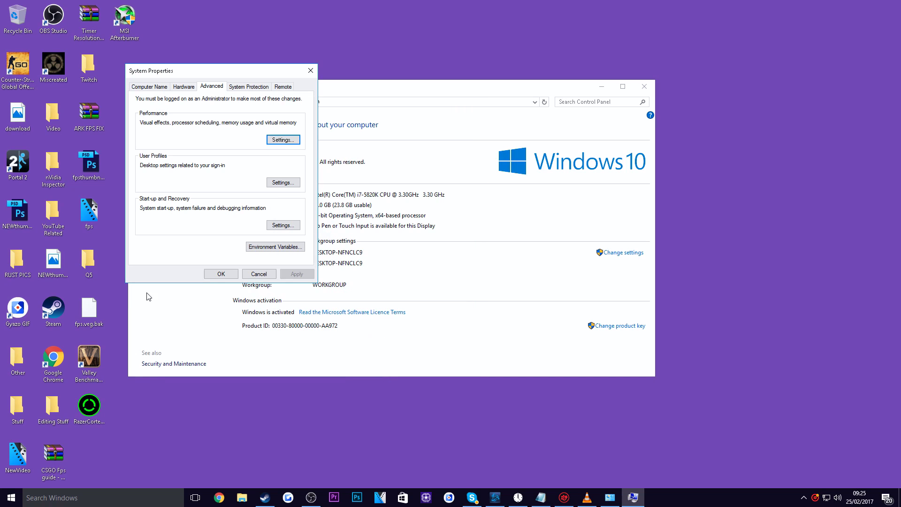
pyautogui.click(53, 261)
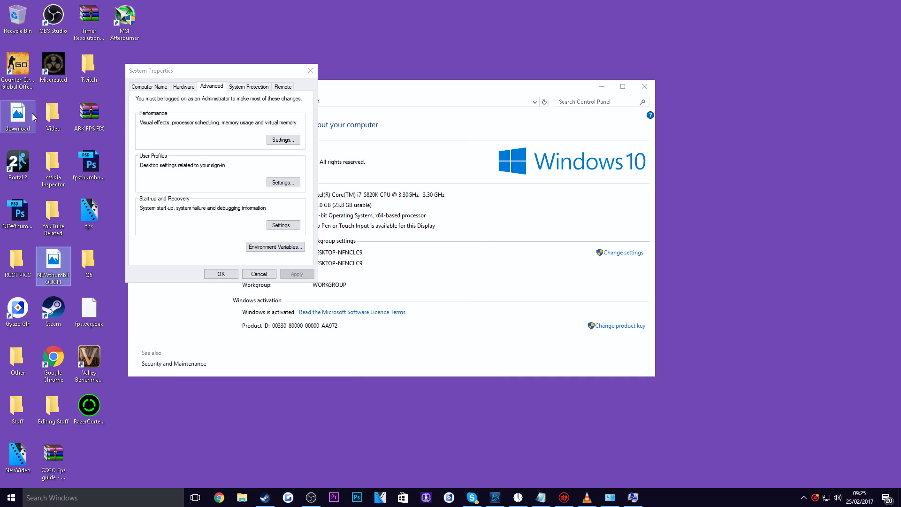
# Reopen the Performance settings and set the visual effects to Adjust for best appearance
pyautogui.click(283, 139)
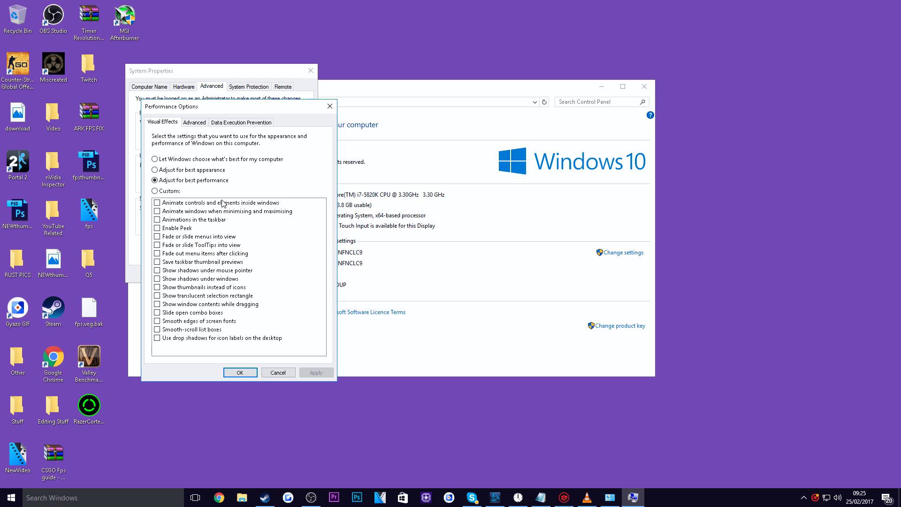
pyautogui.moveTo(206, 109); pyautogui.dragTo(250, 103)
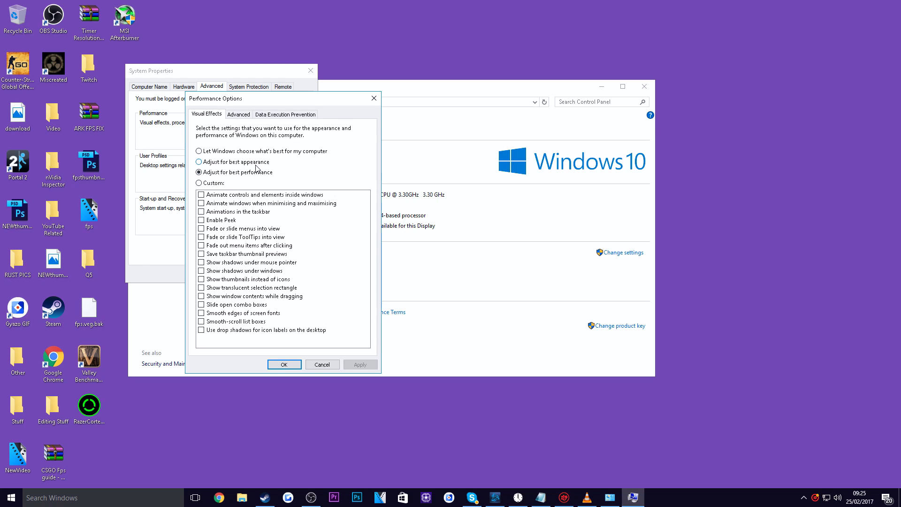
pyautogui.click(224, 162)
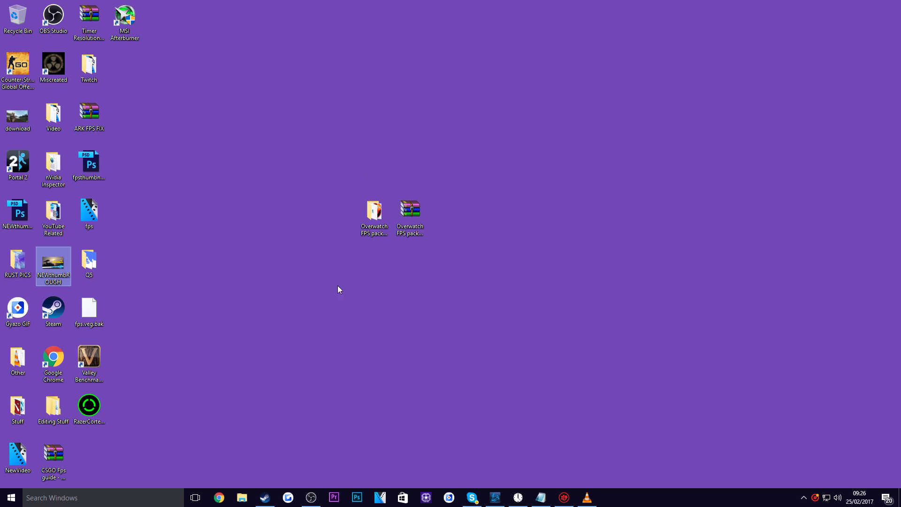
# Open the %appdata% location, go up to AppData, and open the Temp folder inside Local
pyautogui.click(12, 498)
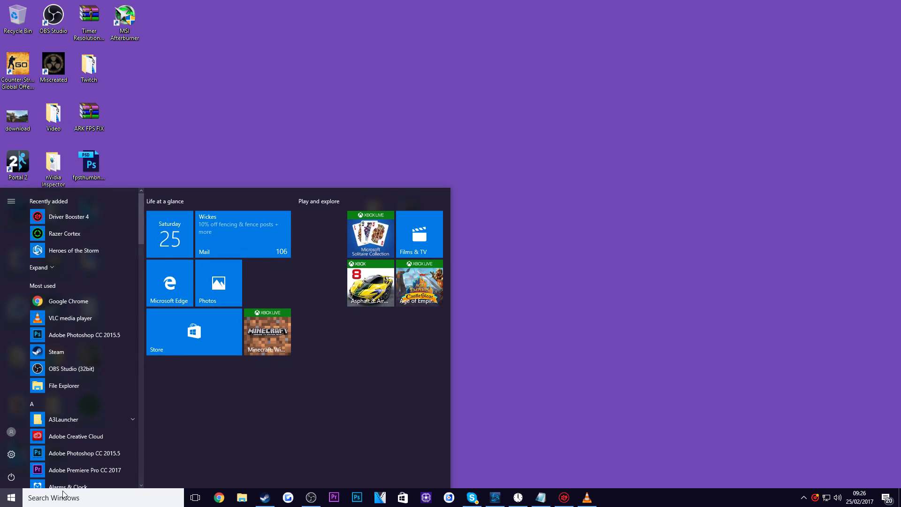
pyautogui.write('%appdata%')
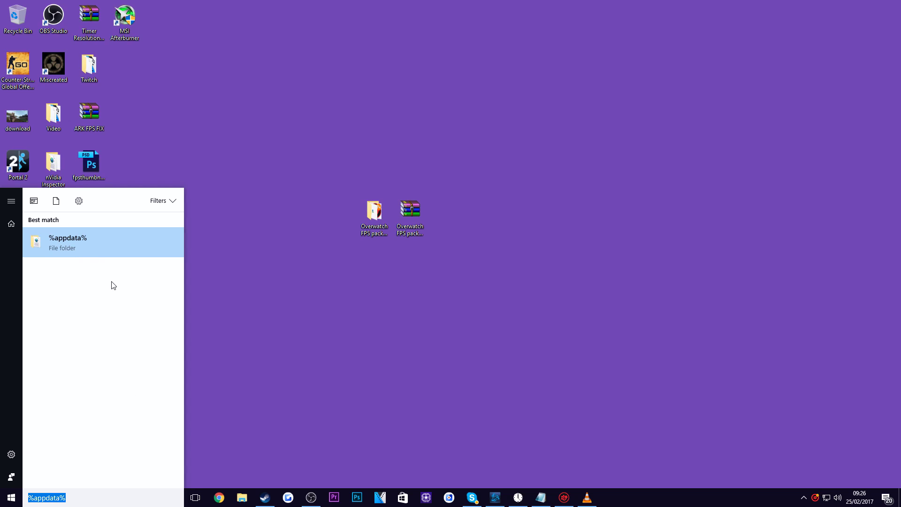
pyautogui.press('Return')
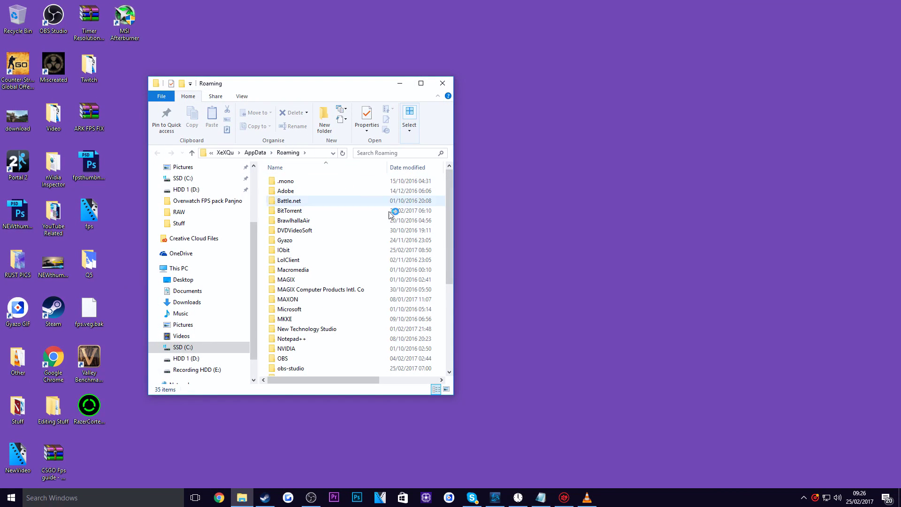
pyautogui.click(257, 156)
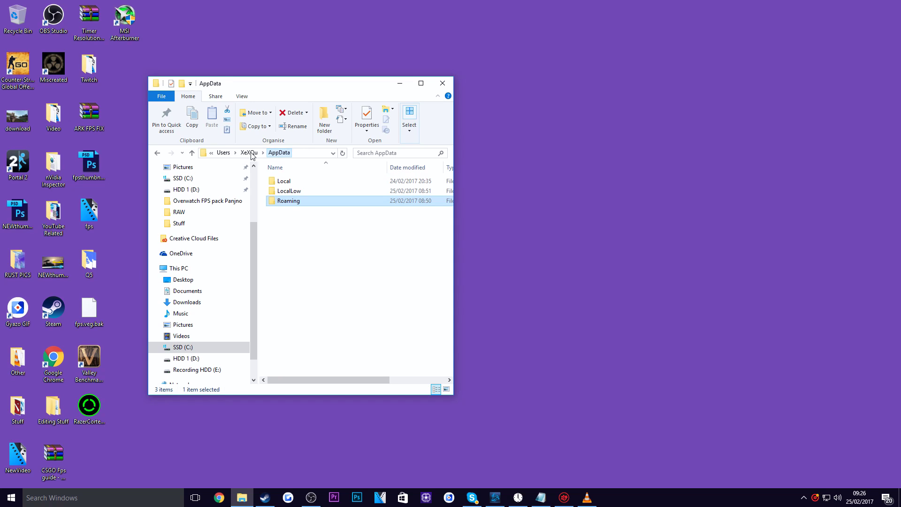
pyautogui.doubleClick(284, 182)
pyautogui.scroll(-10, 303, 212)
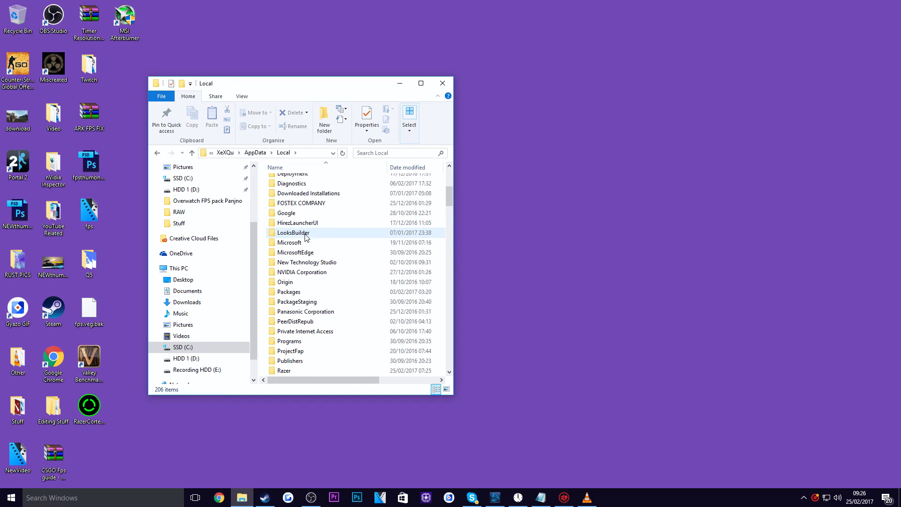
pyautogui.scroll(-1, 307, 242)
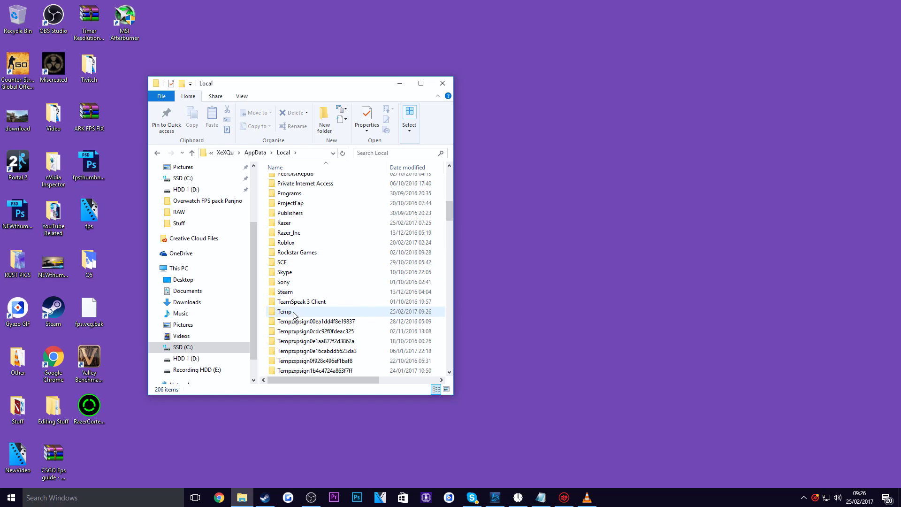
pyautogui.doubleClick(294, 314)
# Select everything in the Temp folder and delete it, skipping all items that are in use or cannot be found
pyautogui.scroll(-12, 322, 306)
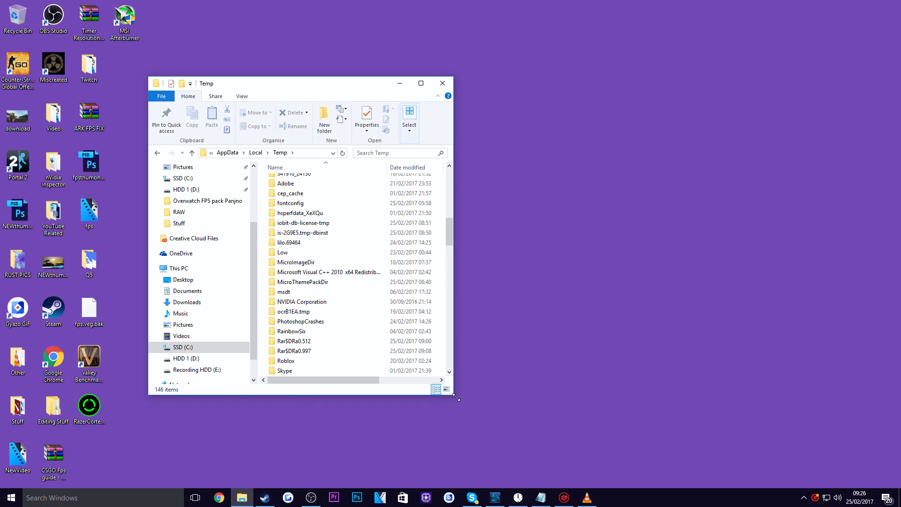
pyautogui.moveTo(456, 397); pyautogui.dragTo(544, 441)
pyautogui.scroll(-15, 422, 277)
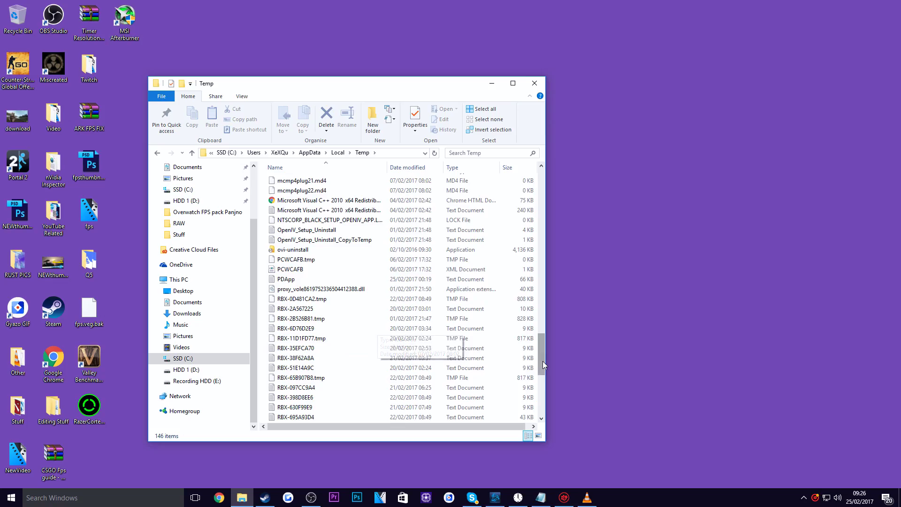
pyautogui.moveTo(543, 365); pyautogui.dragTo(530, 185)
pyautogui.moveTo(347, 181); pyautogui.dragTo(266, 425)
pyautogui.moveTo(347, 422); pyautogui.dragTo(347, 505)
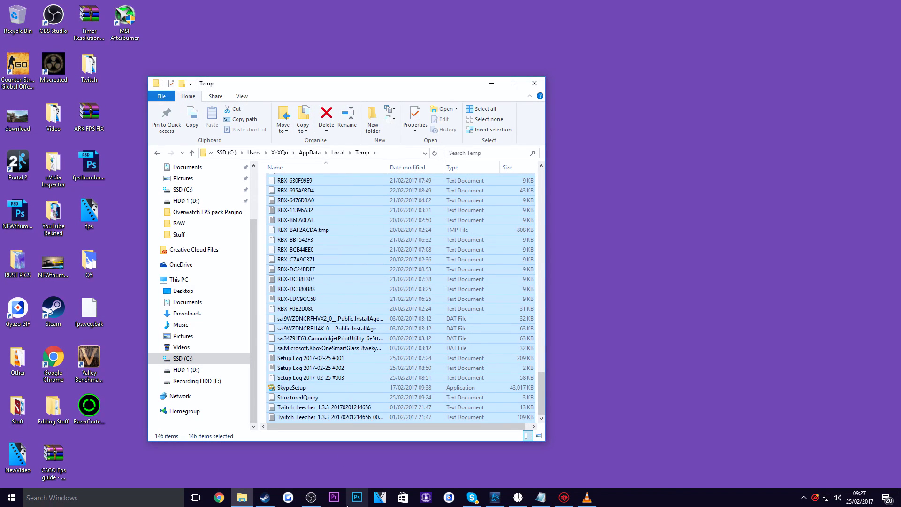
pyautogui.press('Delete')
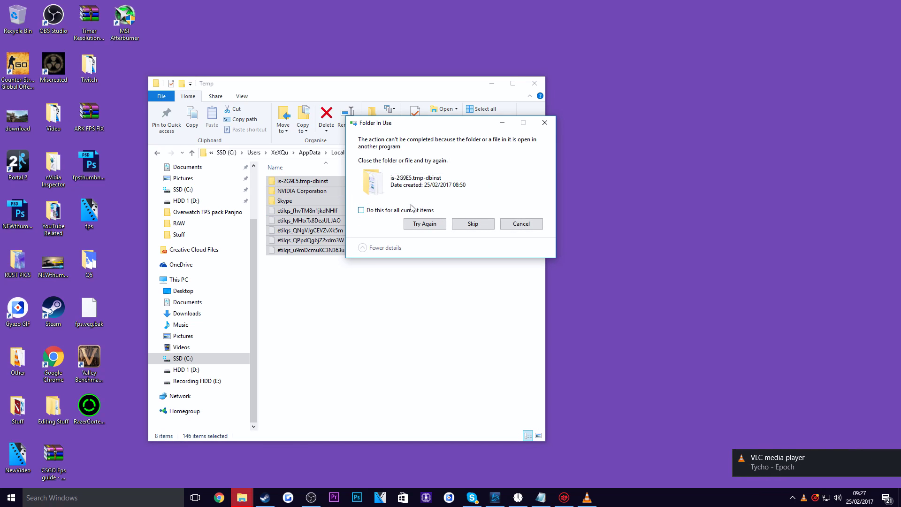
pyautogui.moveTo(408, 125); pyautogui.dragTo(403, 141)
pyautogui.click(378, 228)
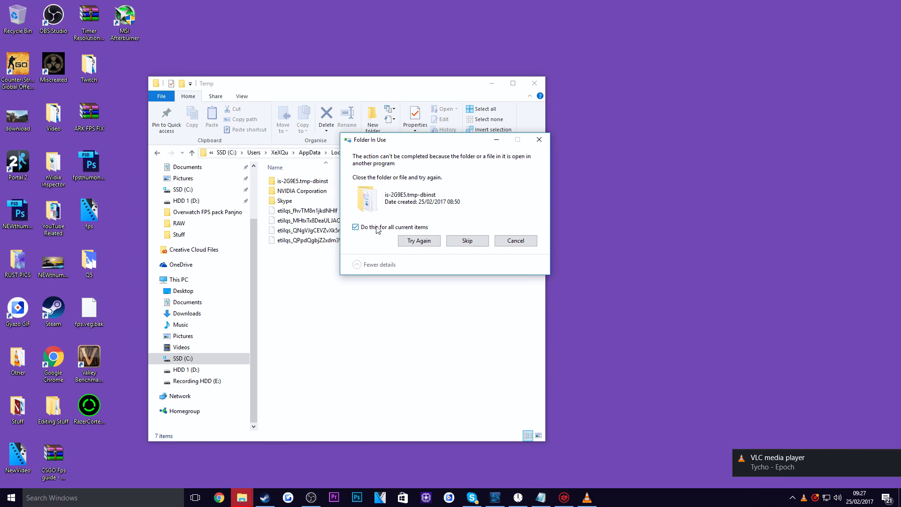
pyautogui.click(470, 239)
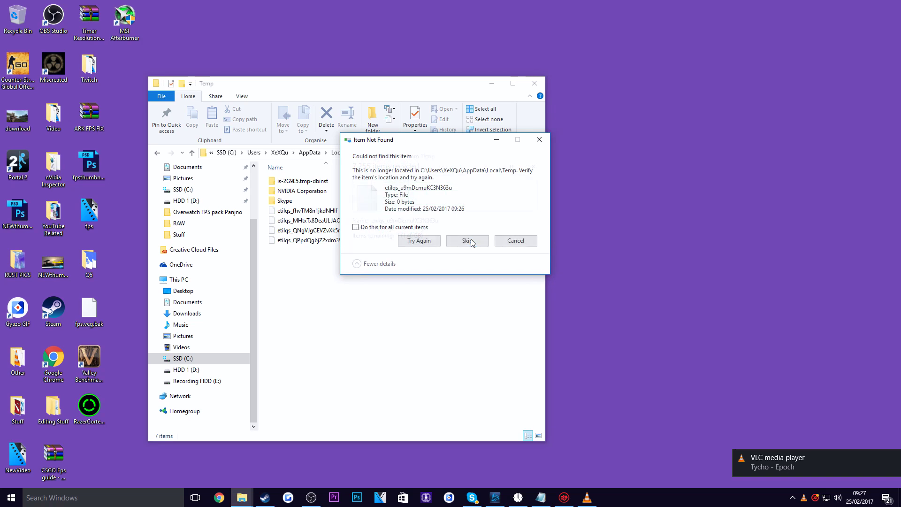
pyautogui.click(471, 241)
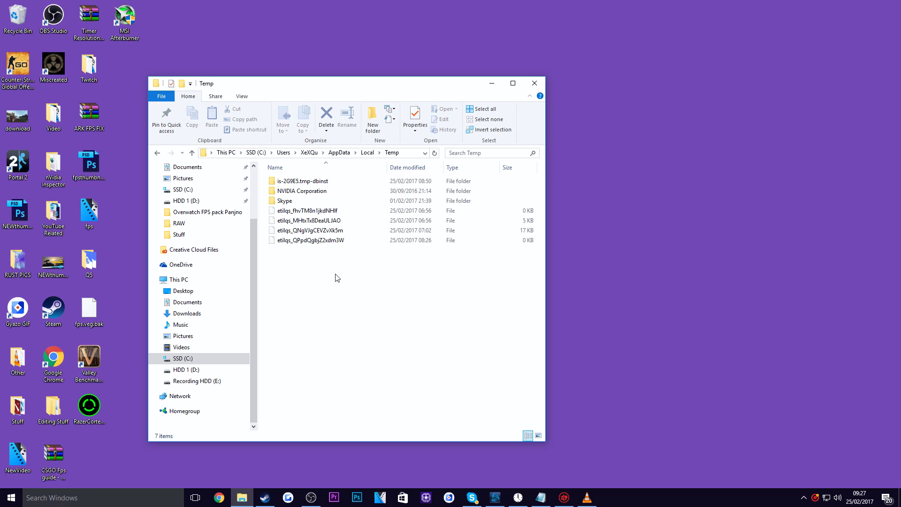
# Empty the Recycle Bin, confirming permanent deletion, and close the Temp folder window
pyautogui.rightClick(22, 27)
pyautogui.click(52, 45)
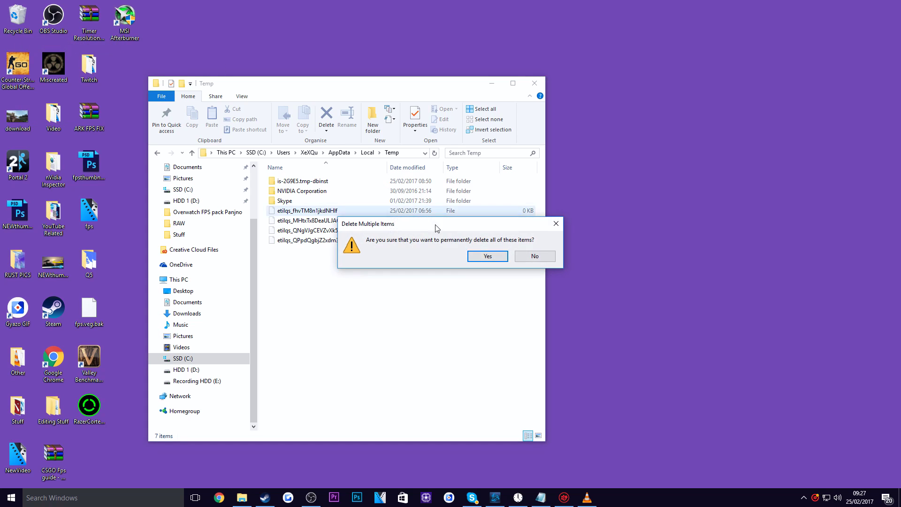
pyautogui.click(487, 255)
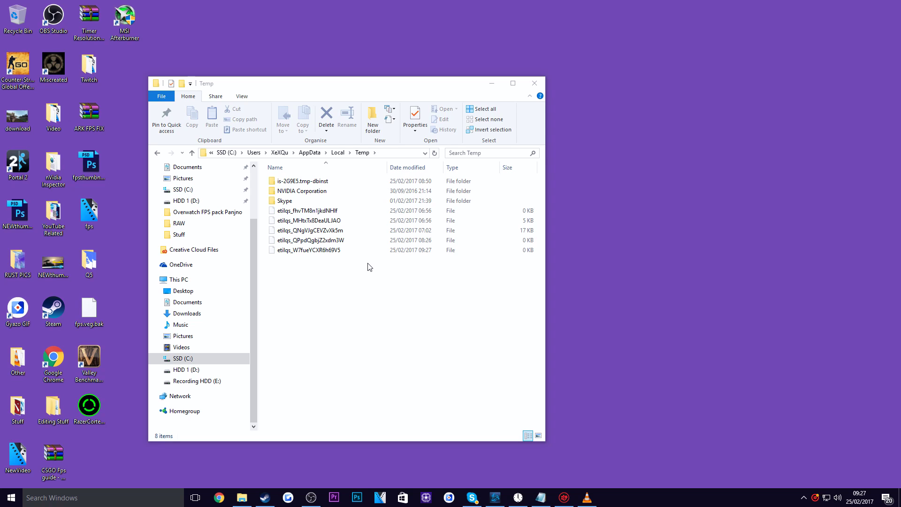
pyautogui.click(534, 83)
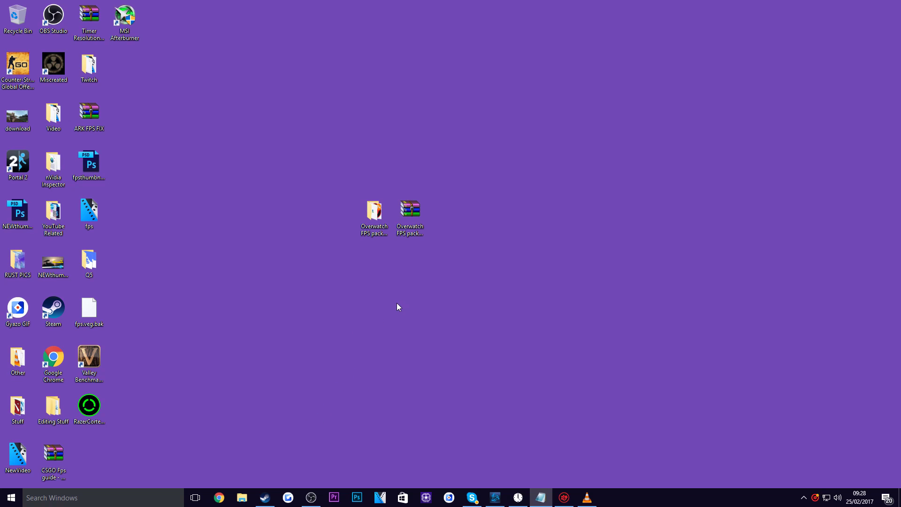
# Open This PC and bring up the properties of the HDD 1 (D:) drive beside the drive list
pyautogui.click(242, 498)
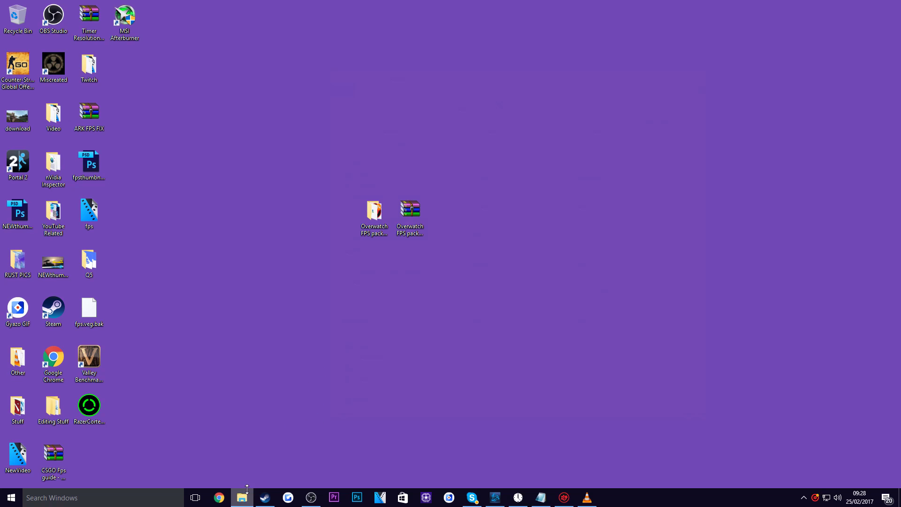
pyautogui.click(353, 342)
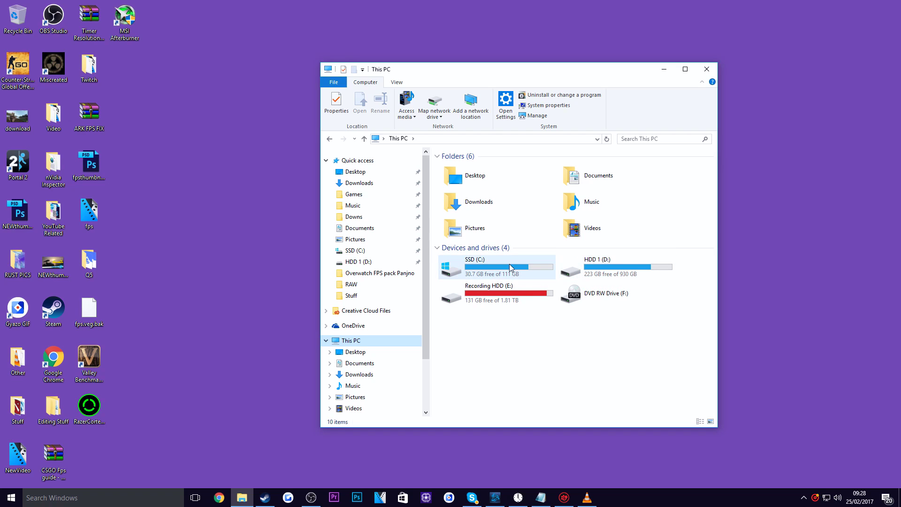
pyautogui.click(588, 266)
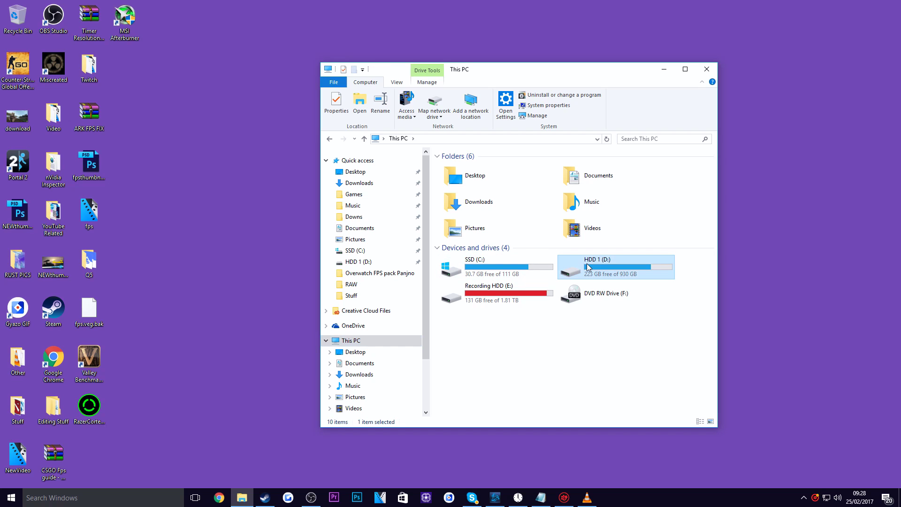
pyautogui.rightClick(587, 267)
pyautogui.click(641, 469)
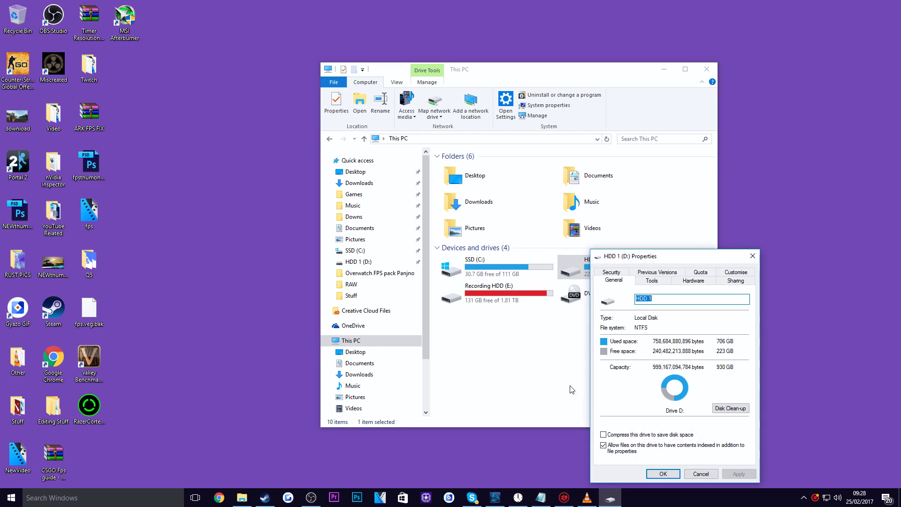
pyautogui.moveTo(669, 259); pyautogui.dragTo(518, 162)
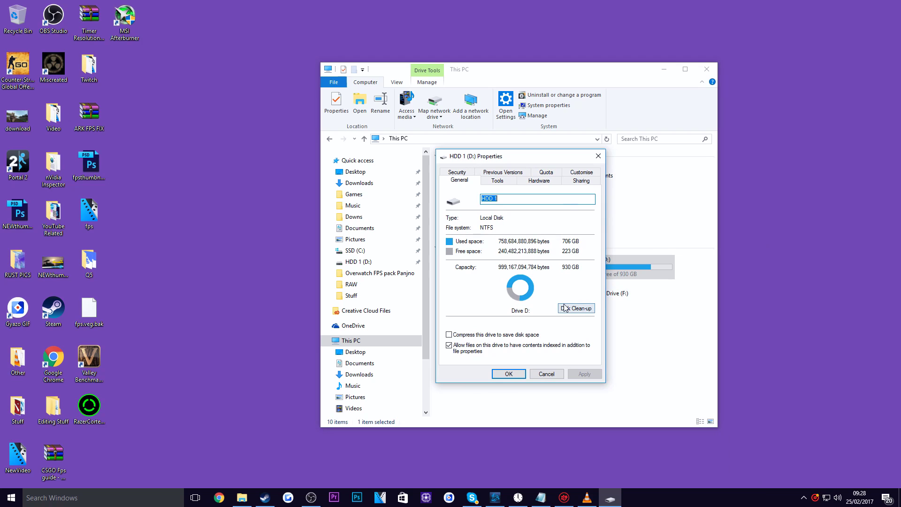
pyautogui.moveTo(500, 162); pyautogui.dragTo(259, 104)
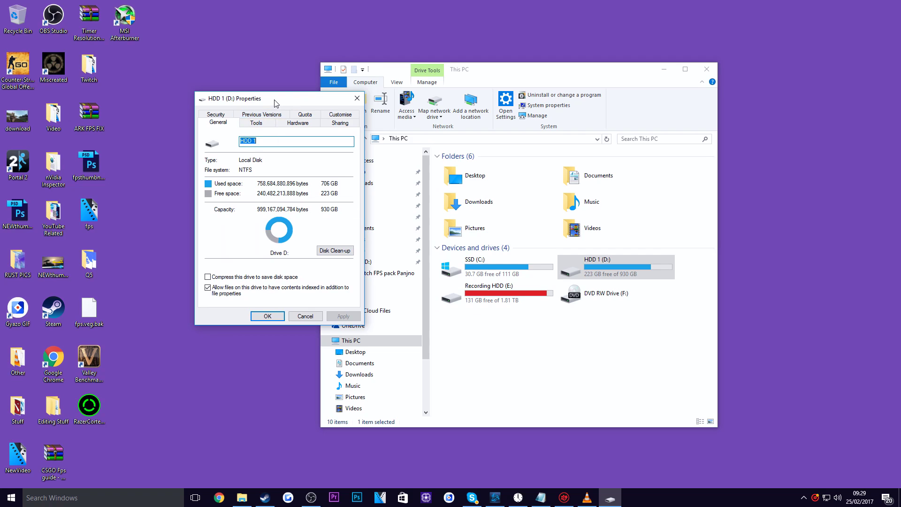
pyautogui.moveTo(273, 100); pyautogui.dragTo(289, 111)
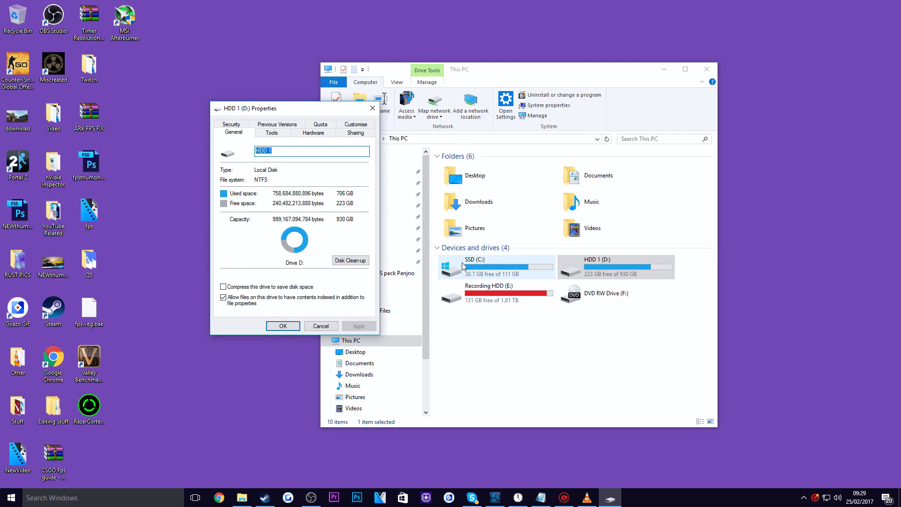
# View the error checking and optimisation tools for HDD 1 (D:) and return to its general properties
pyautogui.click(273, 134)
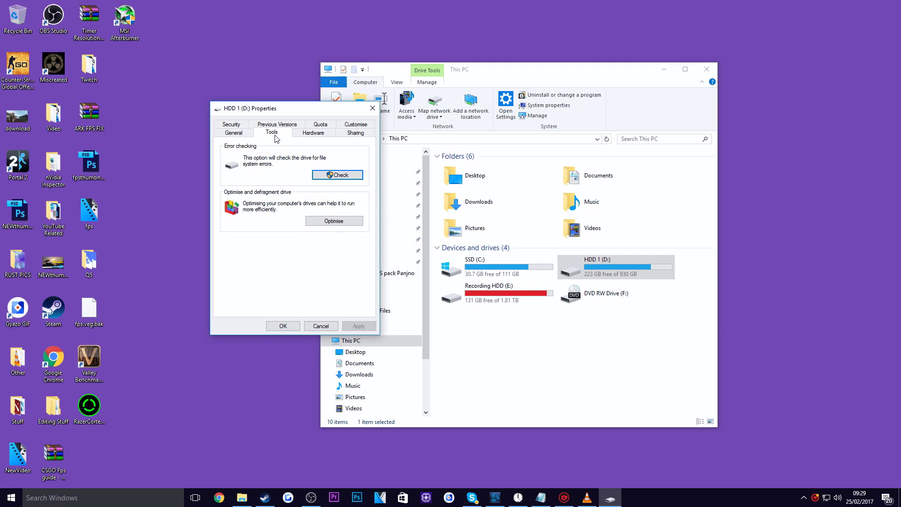
pyautogui.click(253, 133)
pyautogui.click(268, 133)
pyautogui.click(236, 134)
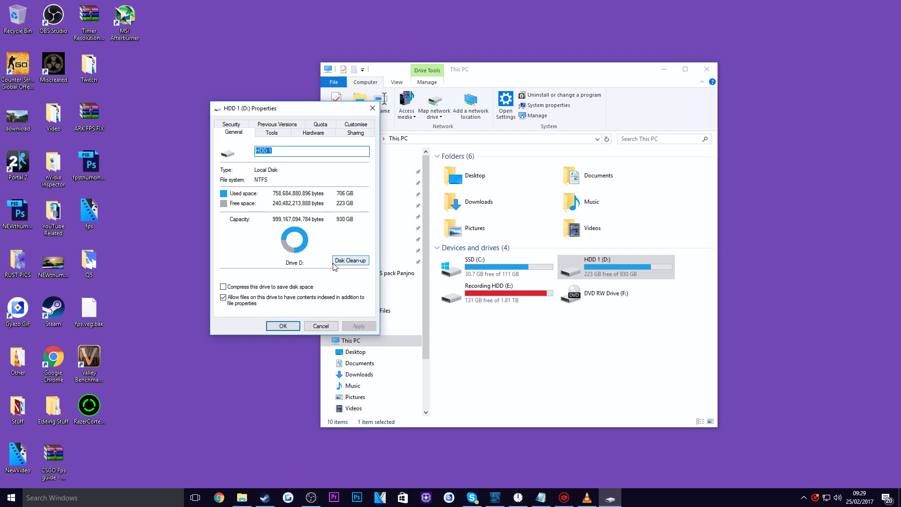
# Run a Disk Clean-up scan on HDD 1 (D:), view its files to delete, and close it without cleaning
pyautogui.click(354, 260)
pyautogui.click(346, 262)
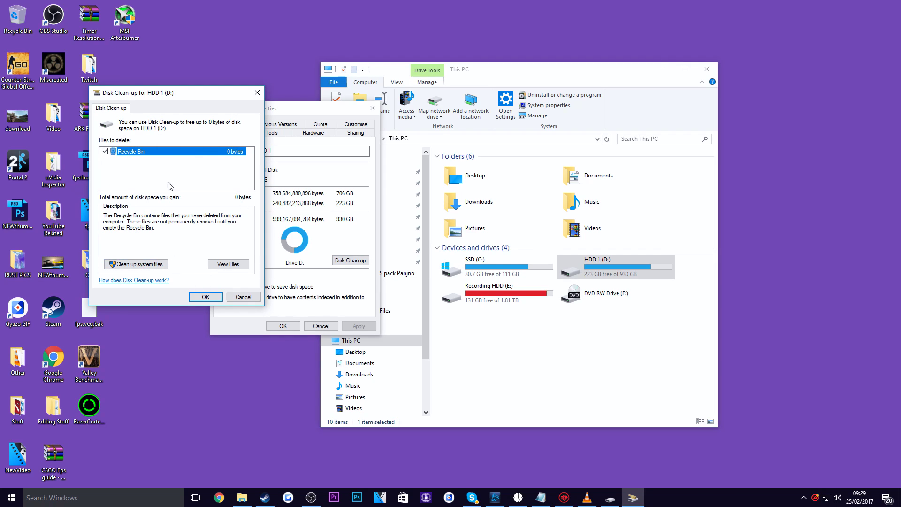
pyautogui.moveTo(157, 97); pyautogui.dragTo(176, 133)
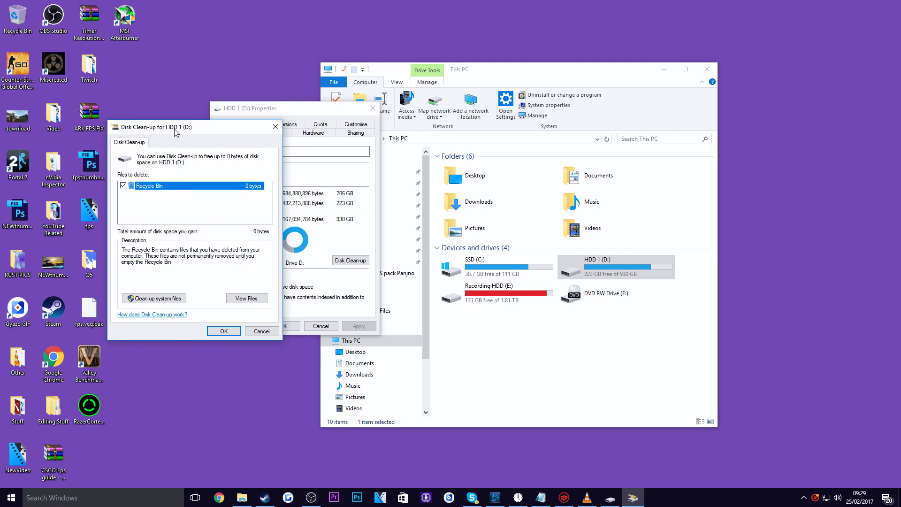
pyautogui.click(276, 129)
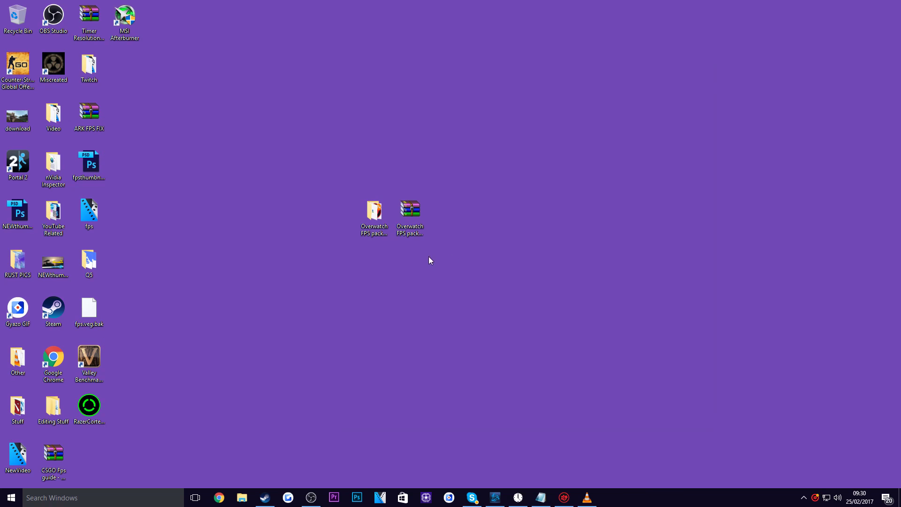
# Open the Overwatch FPS pack folder, move TimerResolution out to the desktop, and minimize the folder window
pyautogui.doubleClick(379, 220)
pyautogui.click(469, 207)
pyautogui.moveTo(464, 207); pyautogui.dragTo(334, 211)
pyautogui.click(664, 69)
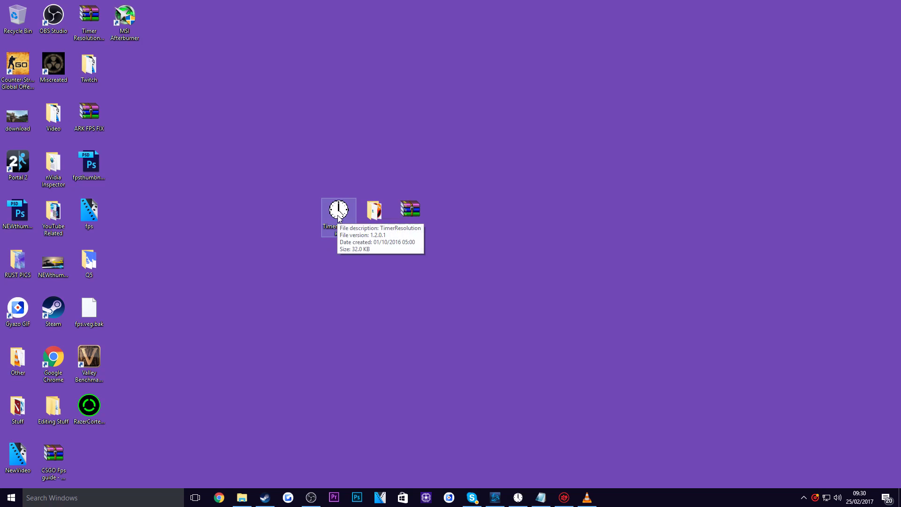
pyautogui.moveTo(348, 212)
pyautogui.click(319, 208)
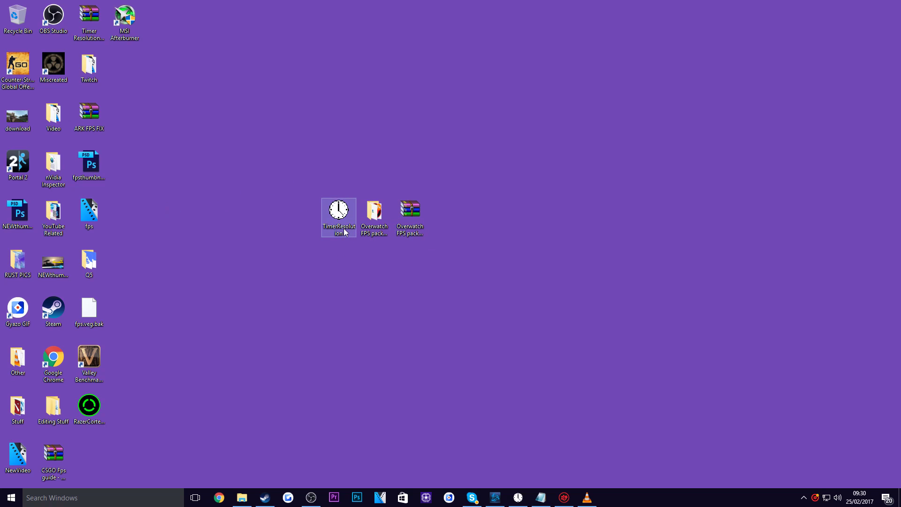
pyautogui.moveTo(345, 220)
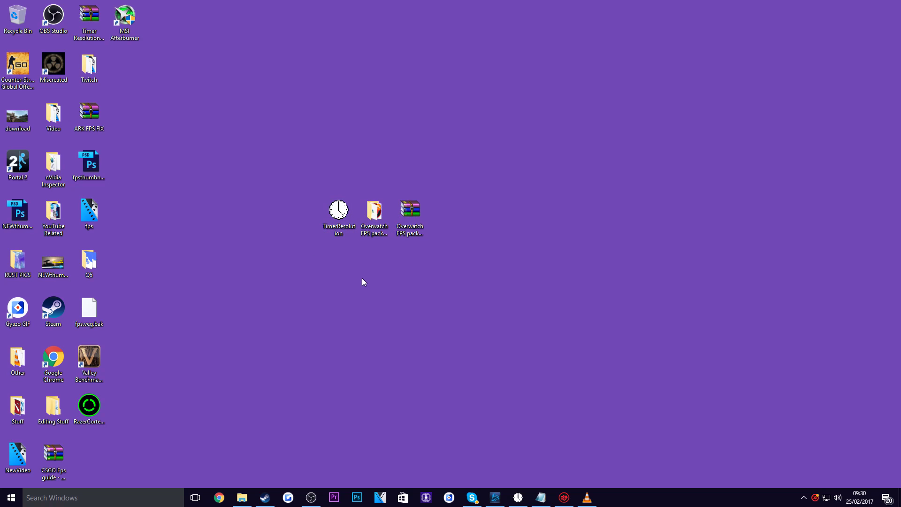
pyautogui.click(338, 216)
pyautogui.moveTo(340, 218)
pyautogui.mouseDown()
pyautogui.moveTo(344, 170)
pyautogui.moveTo(371, 126)
pyautogui.moveTo(341, 220)
pyautogui.mouseUp()
pyautogui.click(311, 199)
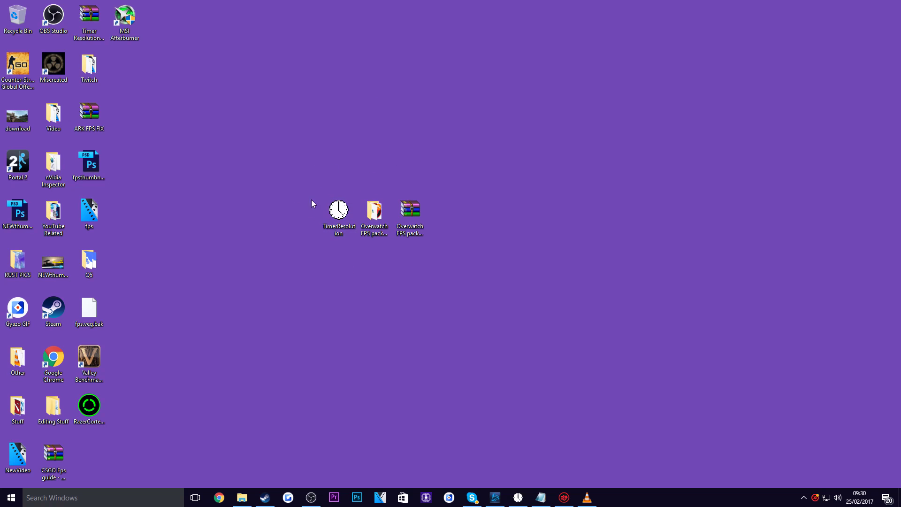
# Launch TimerResolution from the desktop, set the timer to its maximum resolution, and minimize its window
pyautogui.rightClick(339, 216)
pyautogui.click(374, 238)
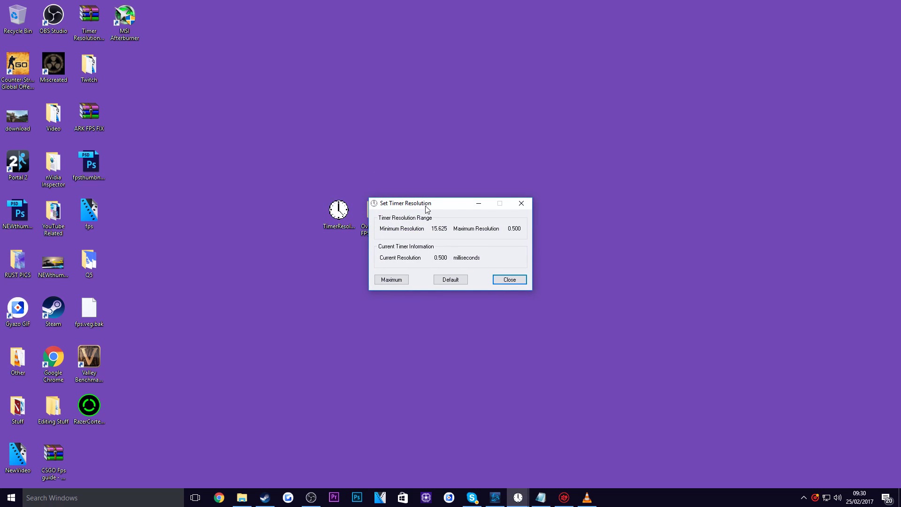
pyautogui.moveTo(426, 202); pyautogui.dragTo(521, 161)
pyautogui.click(464, 247)
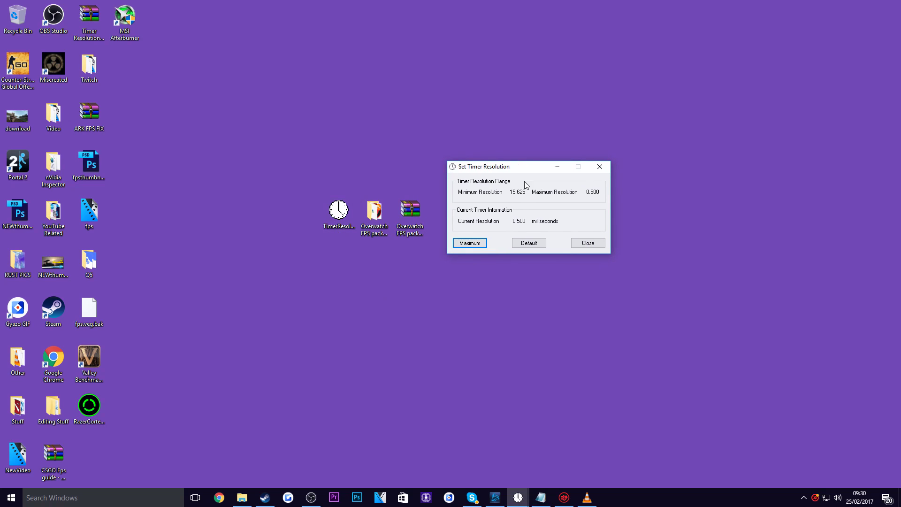
pyautogui.doubleClick(594, 191)
pyautogui.moveTo(527, 162); pyautogui.dragTo(472, 171)
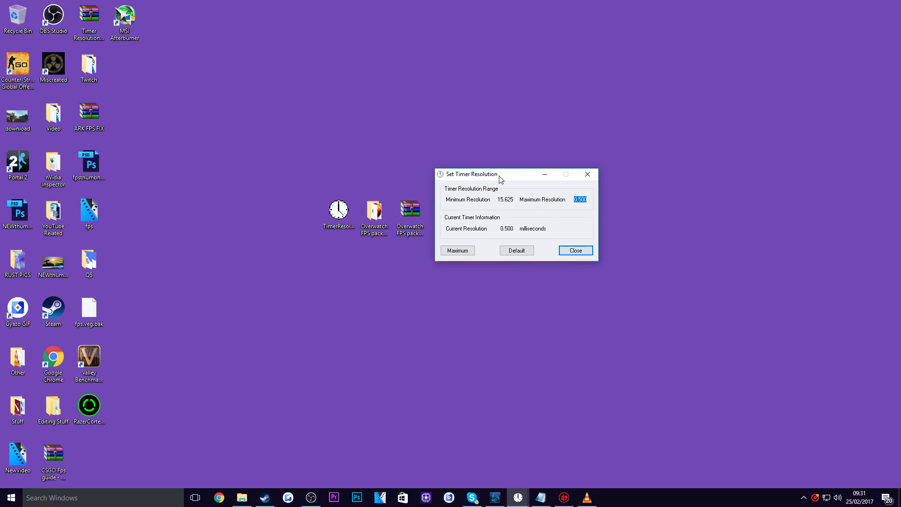
pyautogui.click(544, 175)
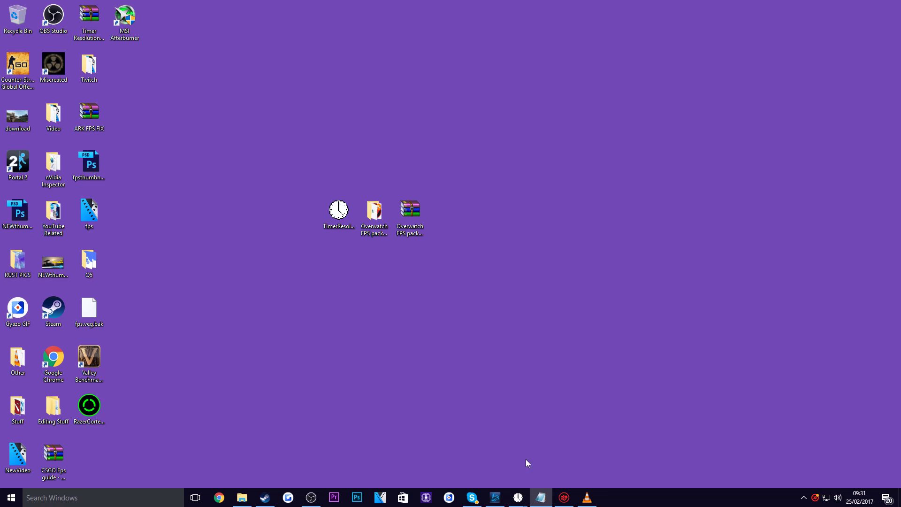
# Close the duplicate Set Timer Resolution window and keep the remaining one minimized
pyautogui.moveTo(522, 501)
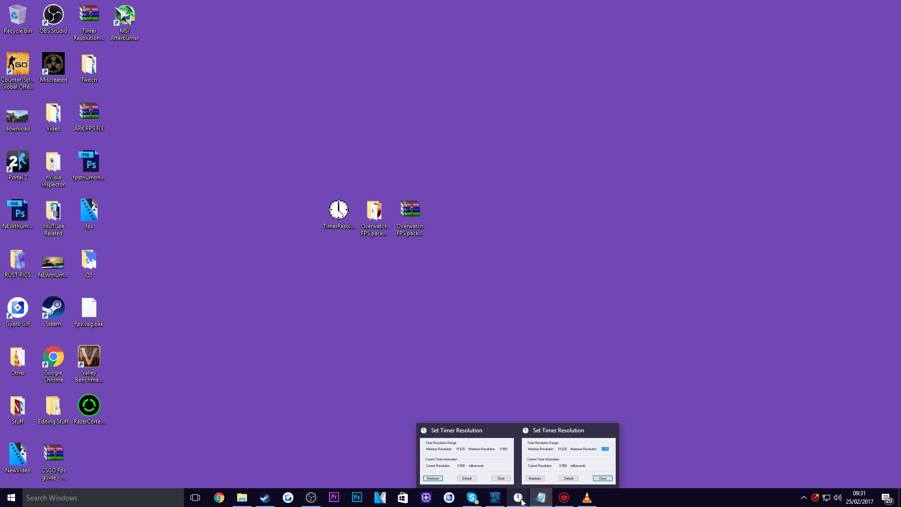
pyautogui.click(509, 429)
pyautogui.click(504, 437)
pyautogui.click(545, 175)
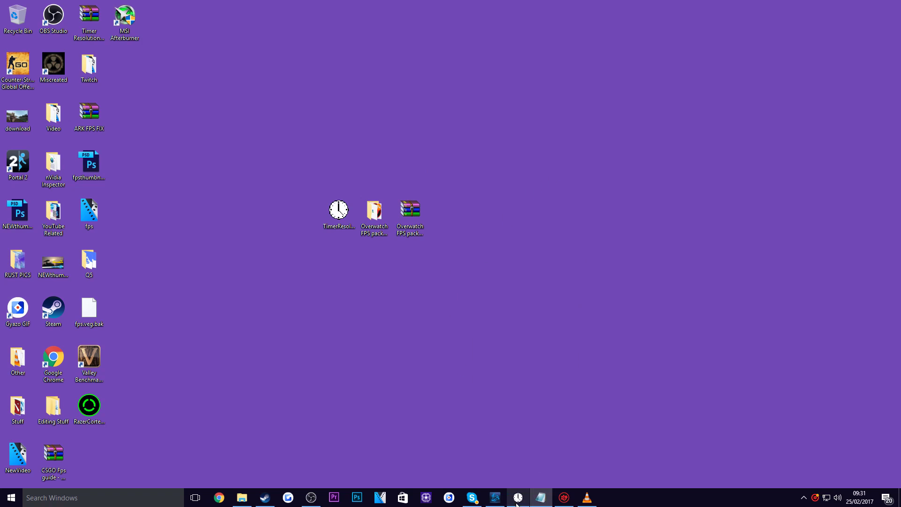
pyautogui.moveTo(517, 503)
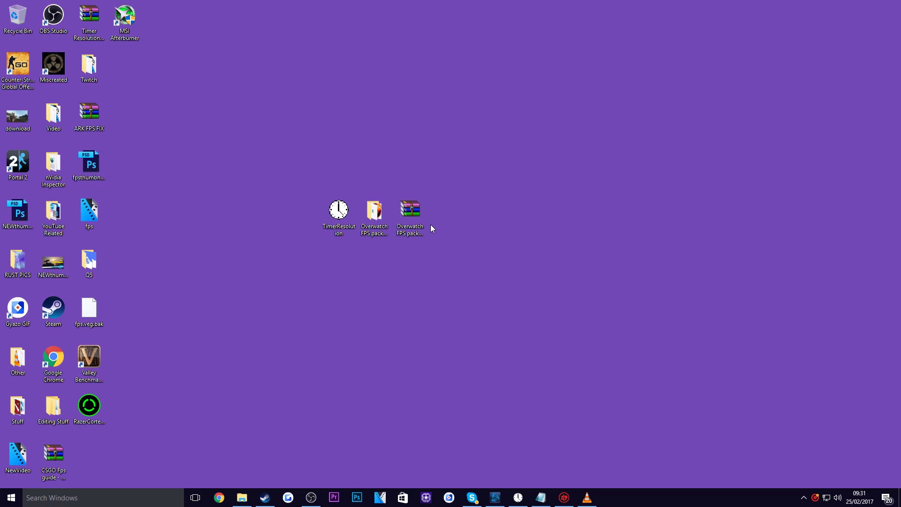
# Locate the ccsetup514 installer in the pack's CCleaner folder and minimize the folder window
pyautogui.doubleClick(382, 209)
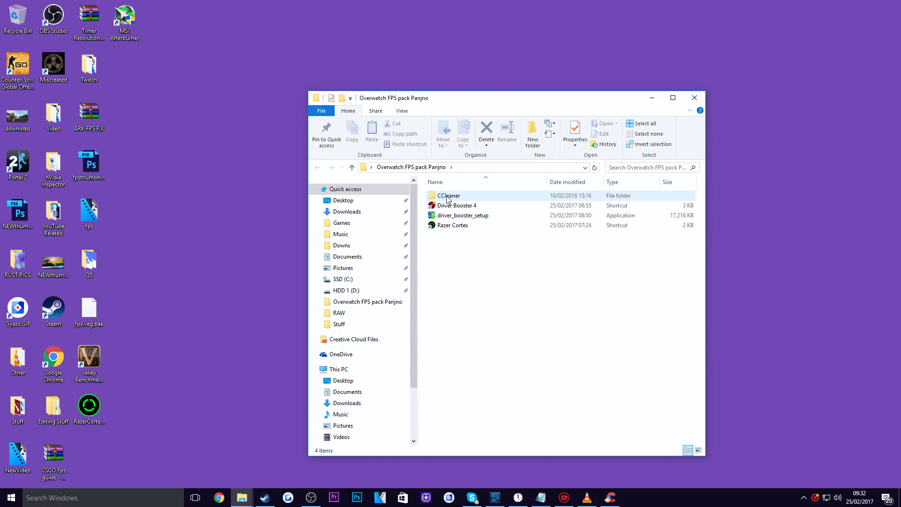
pyautogui.doubleClick(448, 199)
pyautogui.click(460, 198)
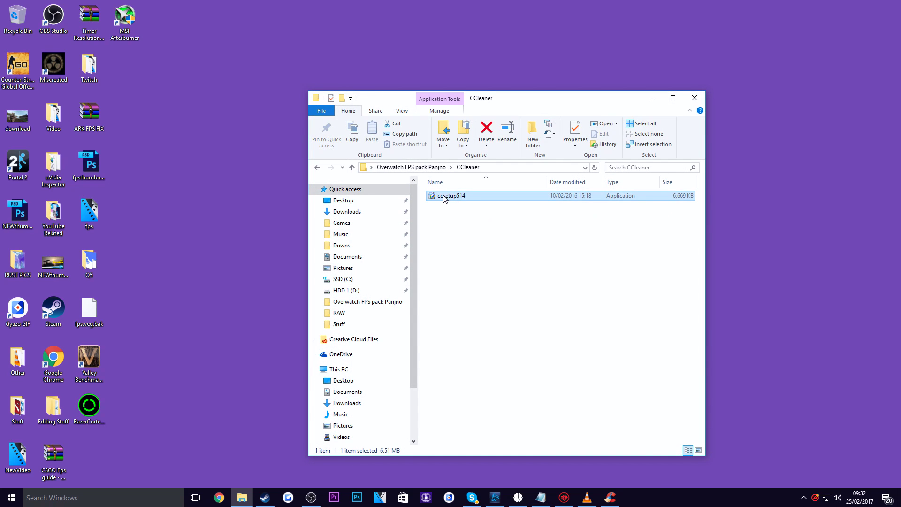
pyautogui.click(650, 97)
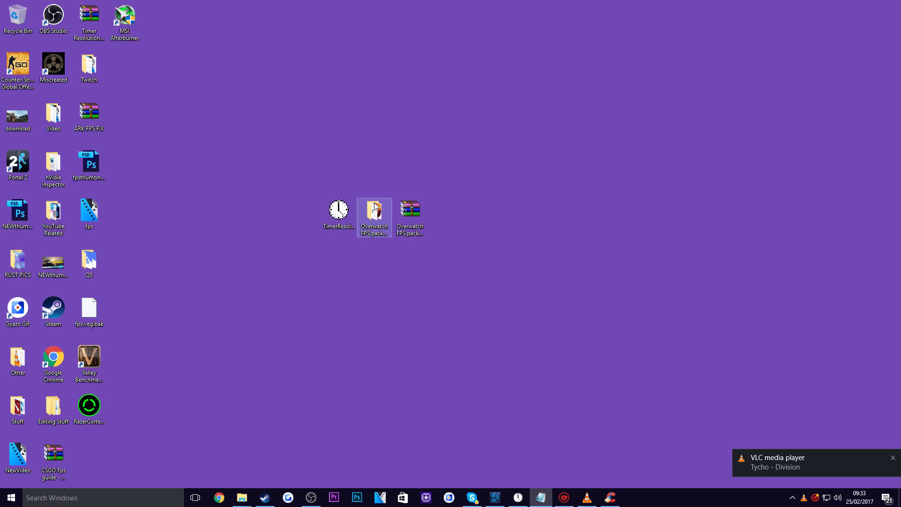
# Switch to the already installed CCleaner and position its window near the middle of the desktop
pyautogui.click(610, 497)
pyautogui.moveTo(561, 82); pyautogui.dragTo(392, 100)
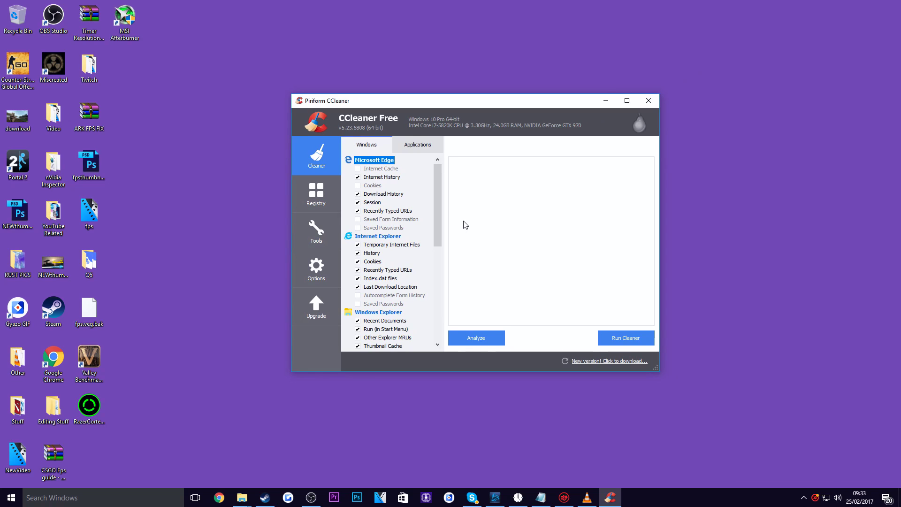
pyautogui.moveTo(438, 179)
pyautogui.mouseDown()
pyautogui.moveTo(436, 310)
pyautogui.moveTo(436, 173)
pyautogui.mouseUp()
pyautogui.moveTo(407, 117); pyautogui.dragTo(405, 124)
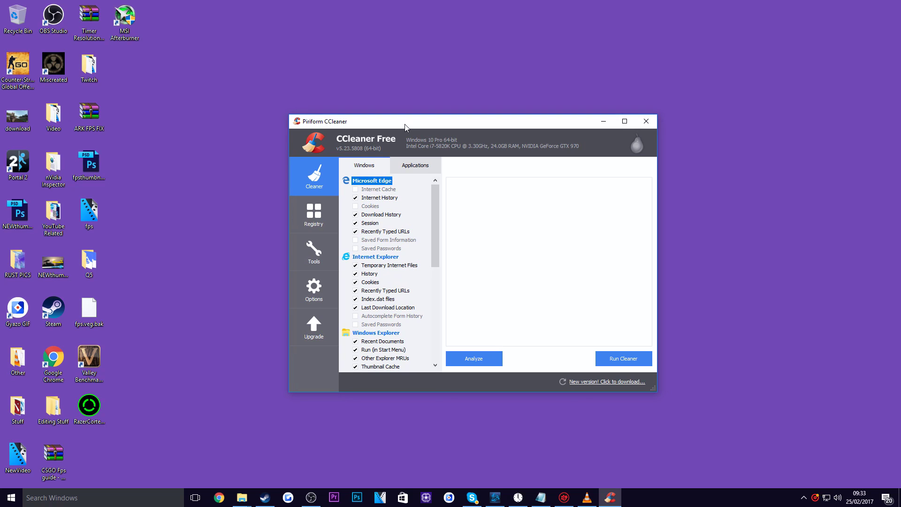
pyautogui.moveTo(393, 126); pyautogui.dragTo(370, 113)
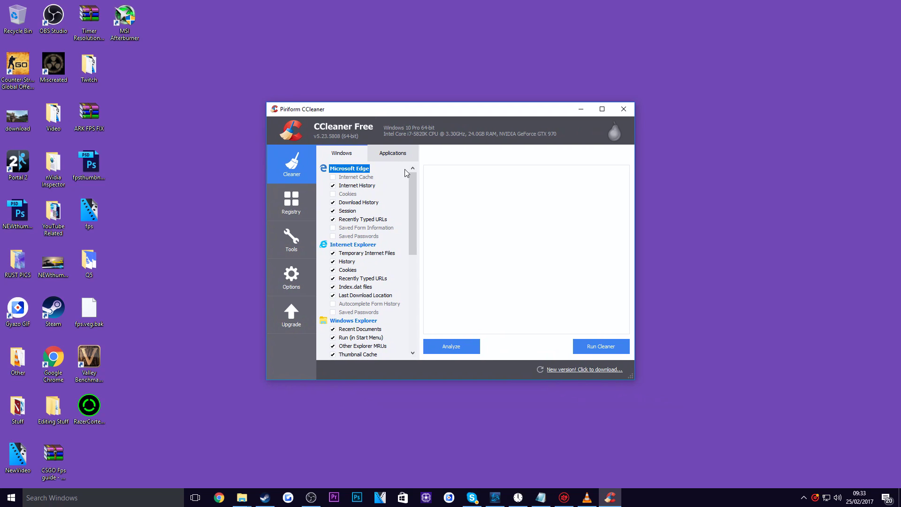
pyautogui.moveTo(413, 182); pyautogui.dragTo(406, 164)
pyautogui.moveTo(384, 110); pyautogui.dragTo(379, 100)
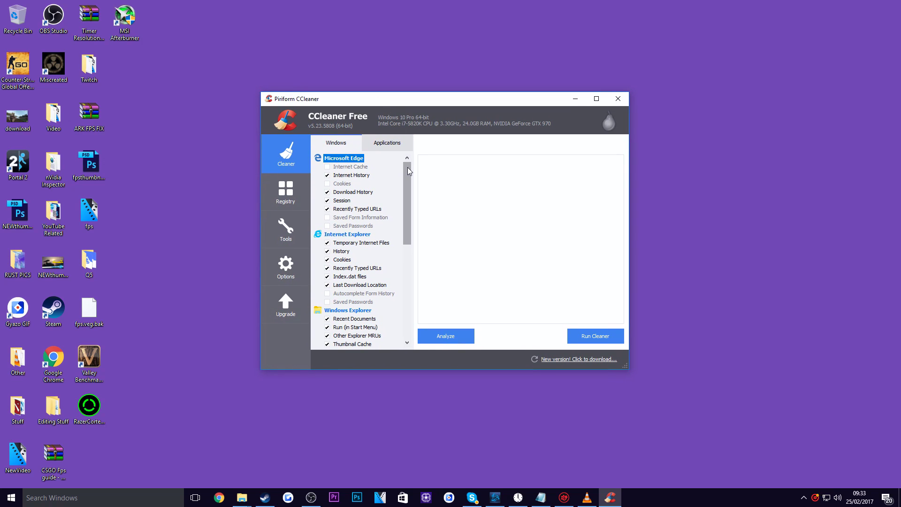
# Start a Cleaner analysis with the ticked Windows items and look through the list of cleaning options
pyautogui.click(286, 157)
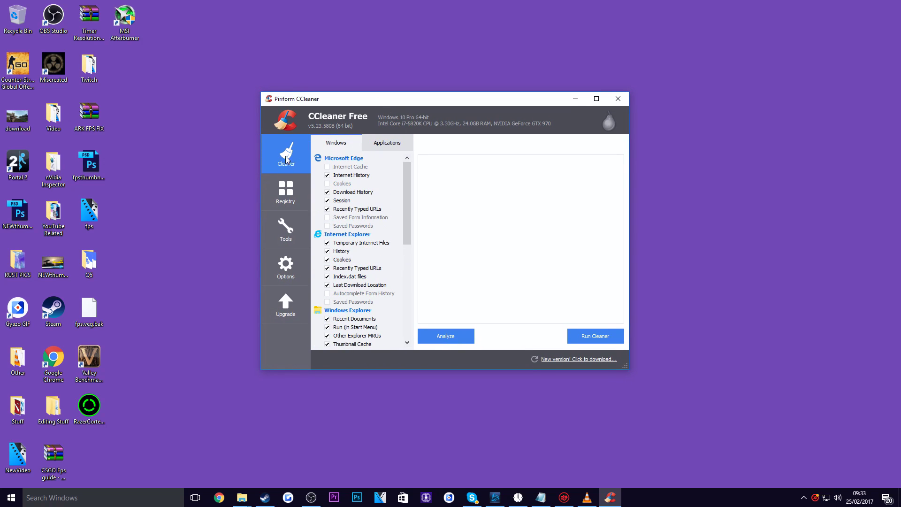
pyautogui.click(460, 331)
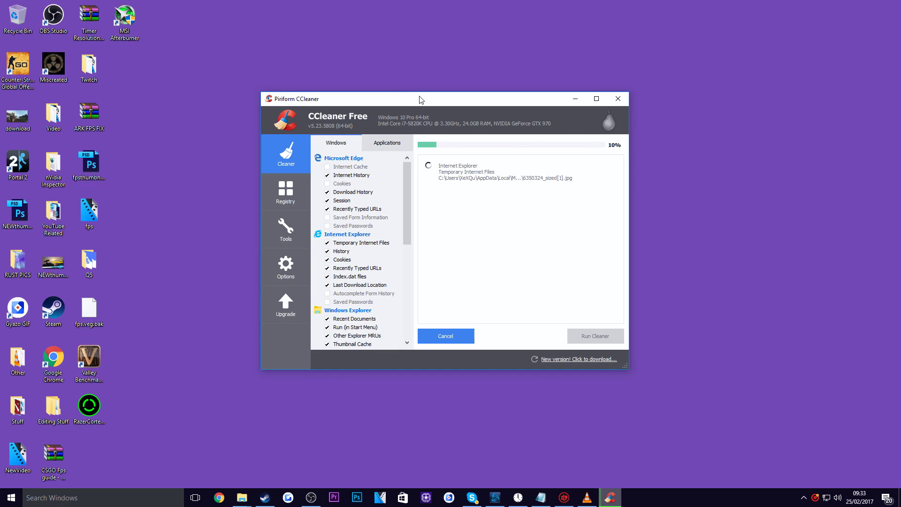
pyautogui.moveTo(419, 97); pyautogui.dragTo(398, 112)
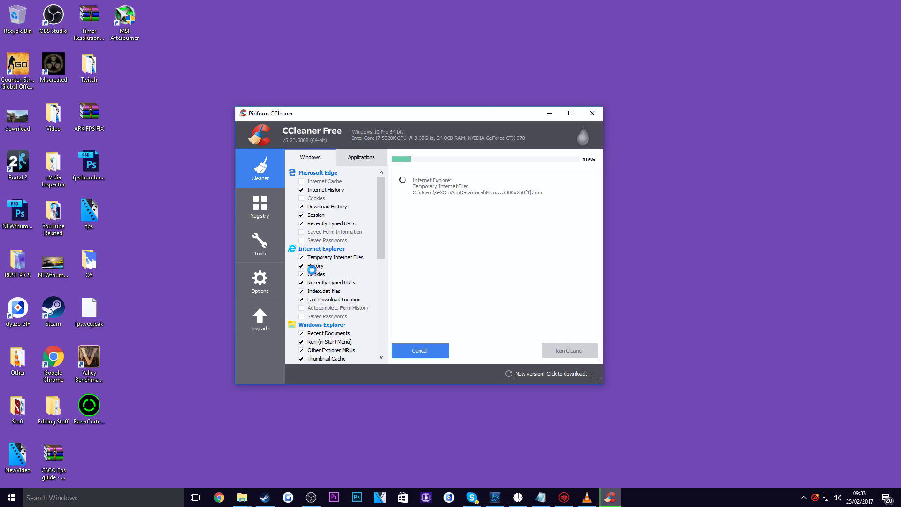
pyautogui.click(382, 301)
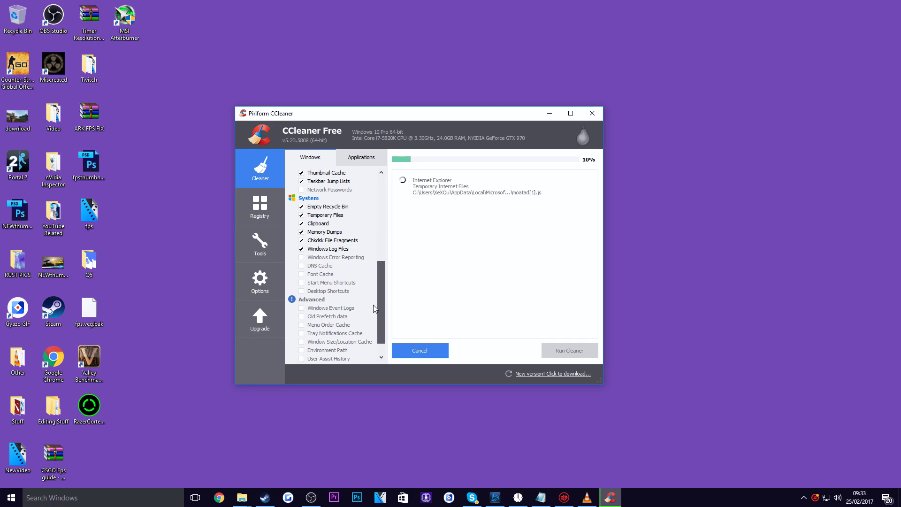
pyautogui.scroll(-1, 381, 300)
pyautogui.scroll(5, 374, 202)
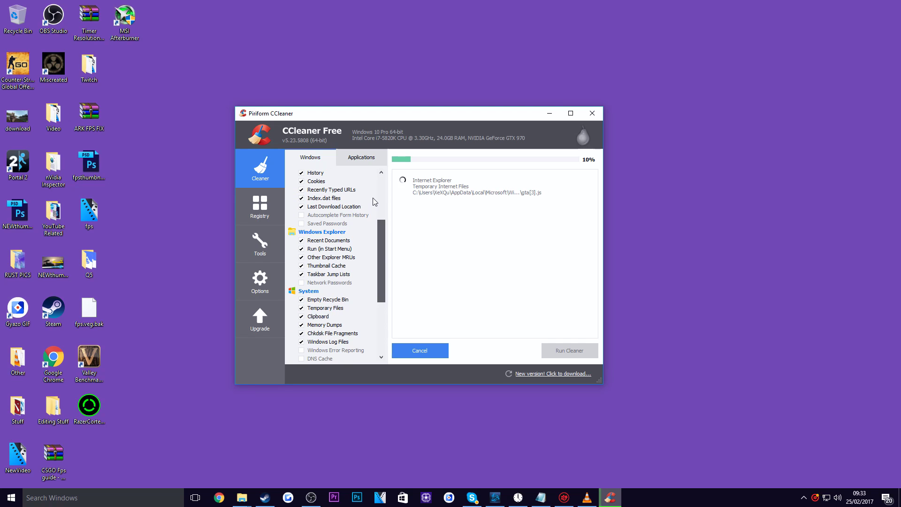
# Run the cleaner on the ticked items, reposition the CCleaner window and close it
pyautogui.scroll(4, 376, 230)
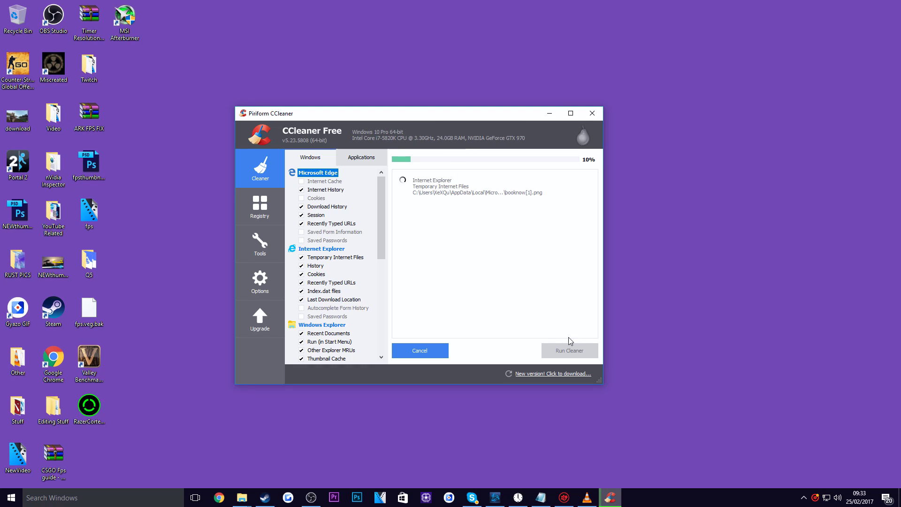
pyautogui.moveTo(441, 117); pyautogui.dragTo(472, 121)
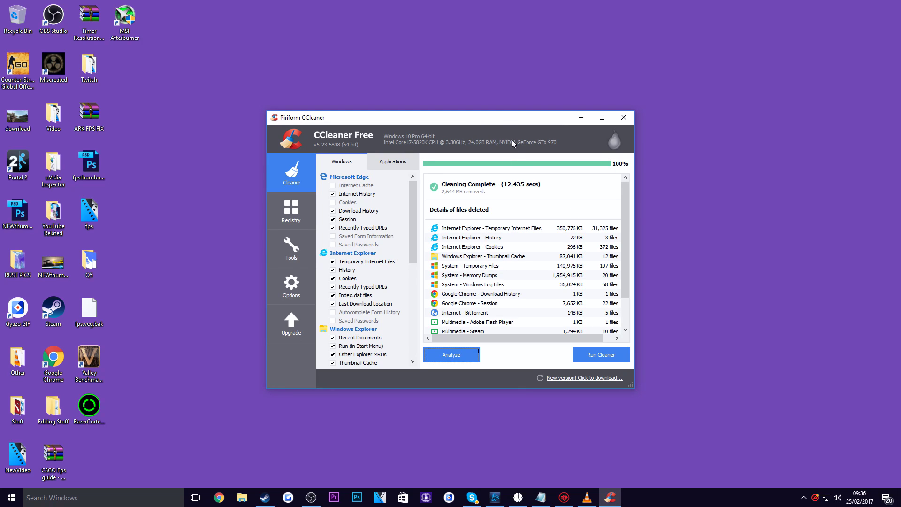
pyautogui.moveTo(499, 121); pyautogui.dragTo(477, 125)
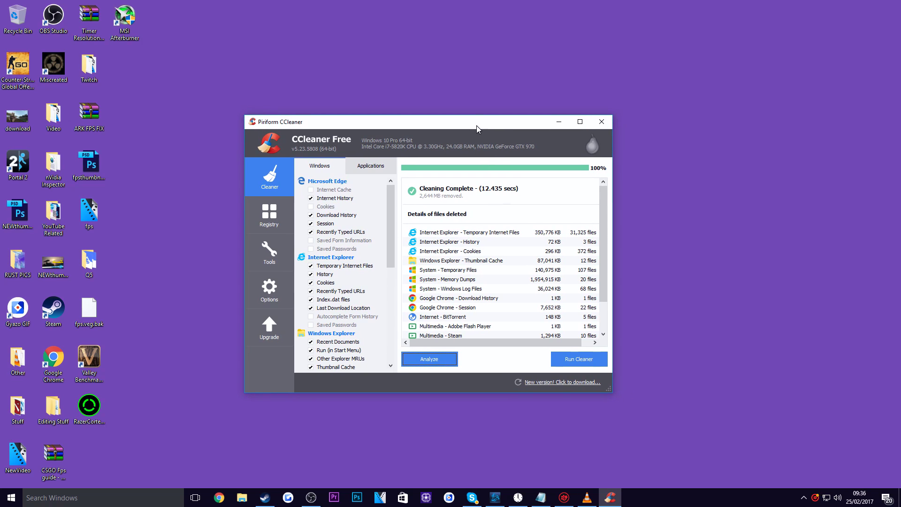
pyautogui.click(601, 123)
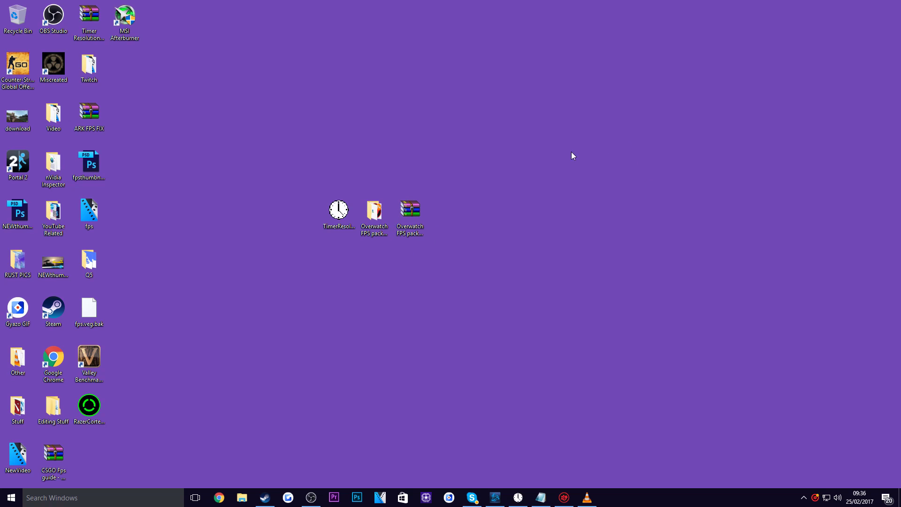
# Launch Driver Booster 4 from the Overwatch FPS pack Panjno folder and reposition its window on the desktop
pyautogui.doubleClick(374, 211)
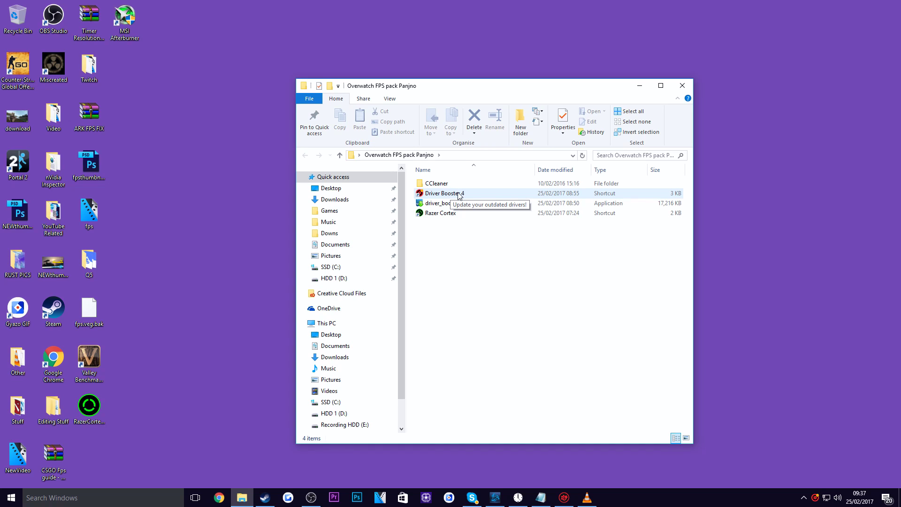
pyautogui.doubleClick(458, 193)
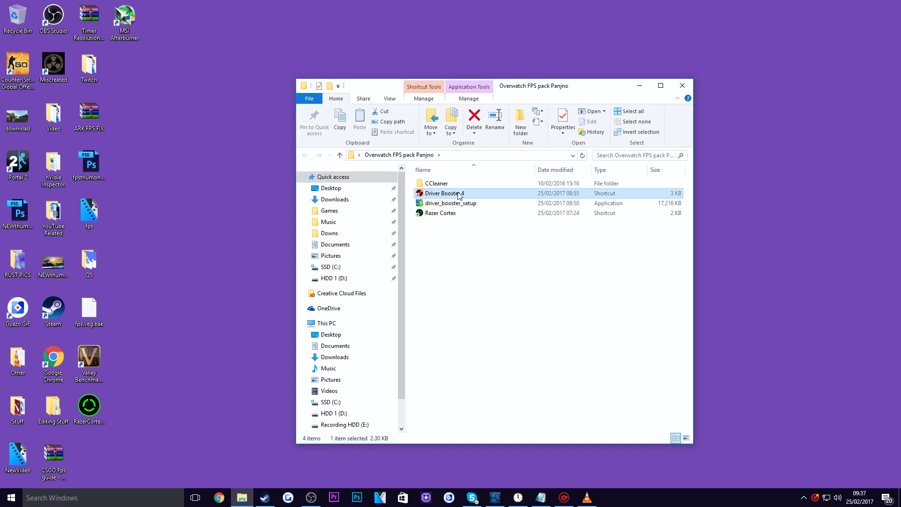
pyautogui.moveTo(570, 83); pyautogui.dragTo(497, 81)
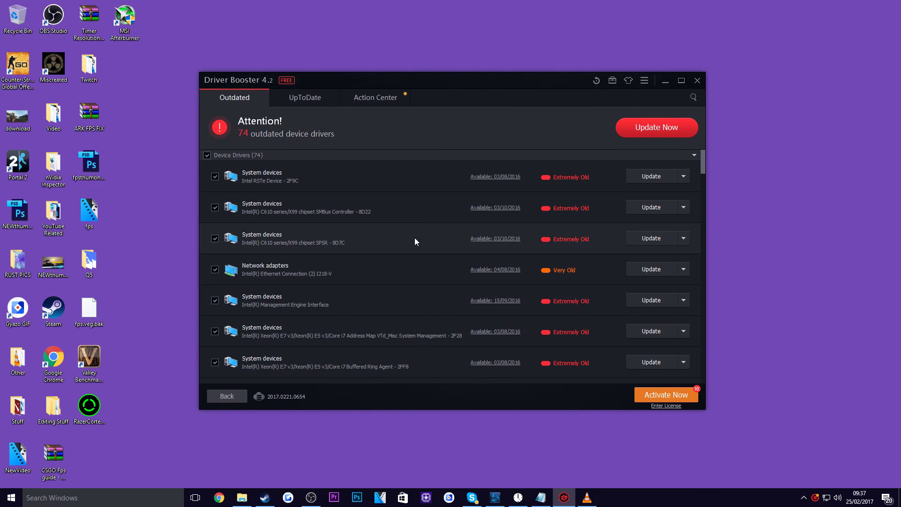
# Look through the list of outdated device drivers in Driver Booster, including their available dates and age ratings
pyautogui.scroll(-5, 415, 237)
pyautogui.scroll(5, 408, 256)
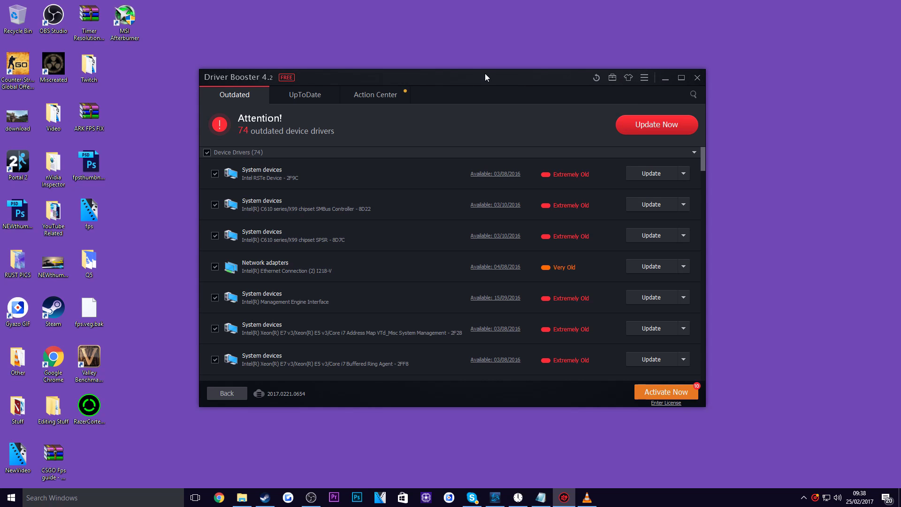
pyautogui.moveTo(486, 74); pyautogui.dragTo(463, 79)
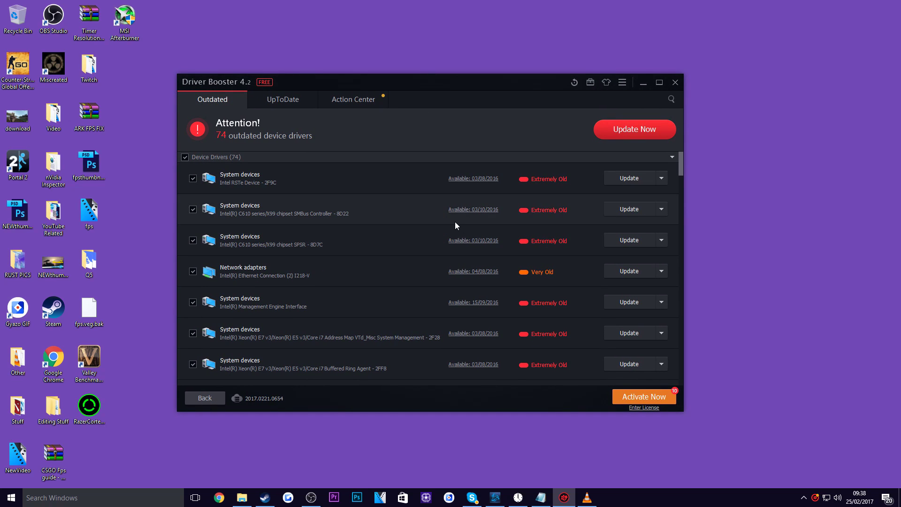
pyautogui.scroll(-4, 383, 276)
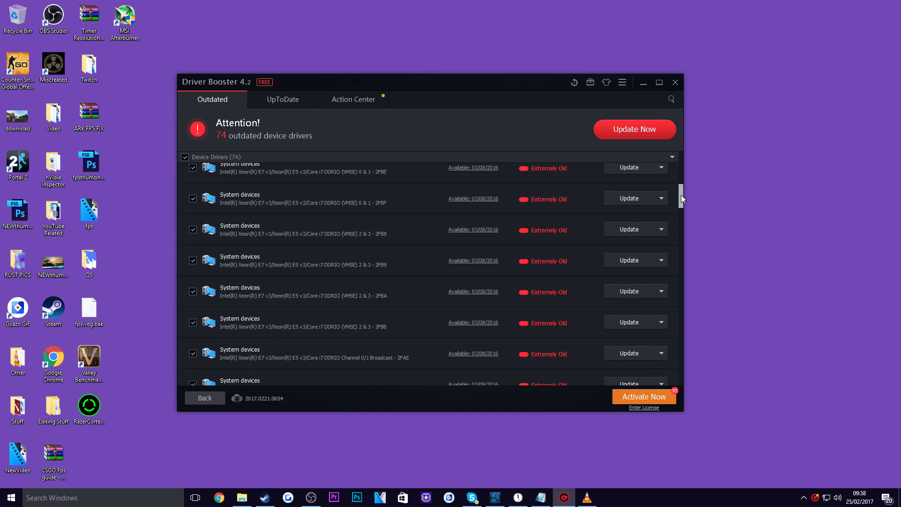
pyautogui.moveTo(681, 196); pyautogui.dragTo(658, 165)
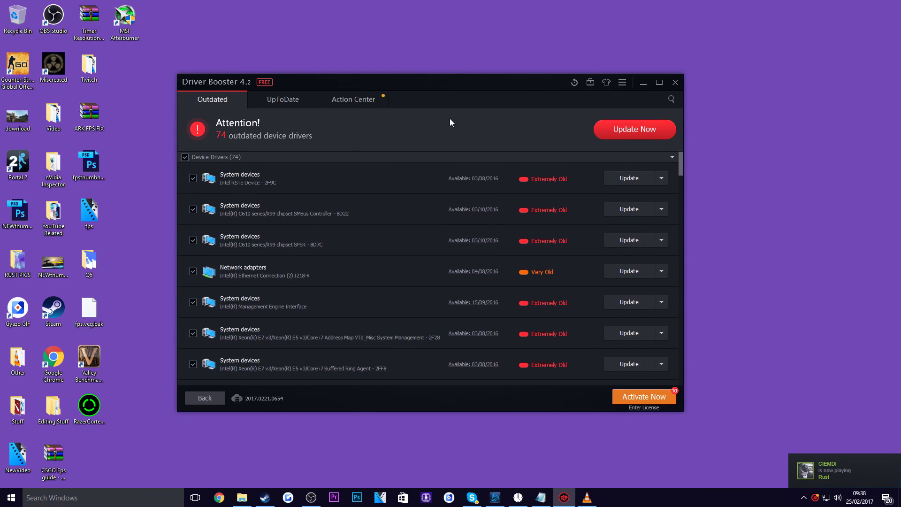
pyautogui.moveTo(365, 75); pyautogui.dragTo(391, 79)
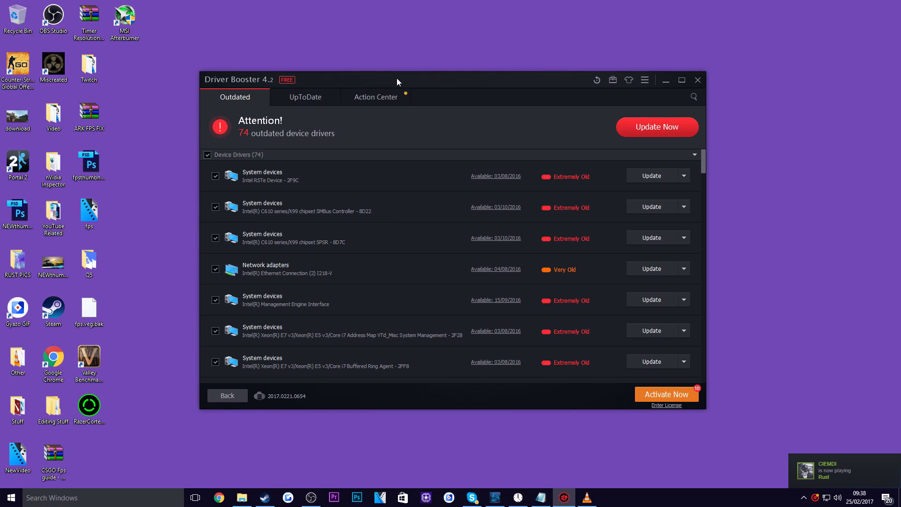
pyautogui.moveTo(376, 78); pyautogui.dragTo(376, 77)
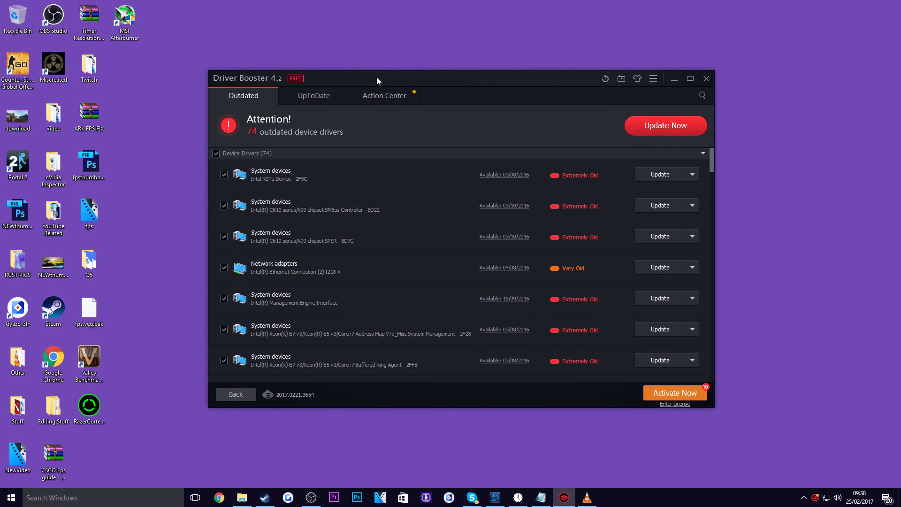
pyautogui.moveTo(377, 77); pyautogui.dragTo(374, 77)
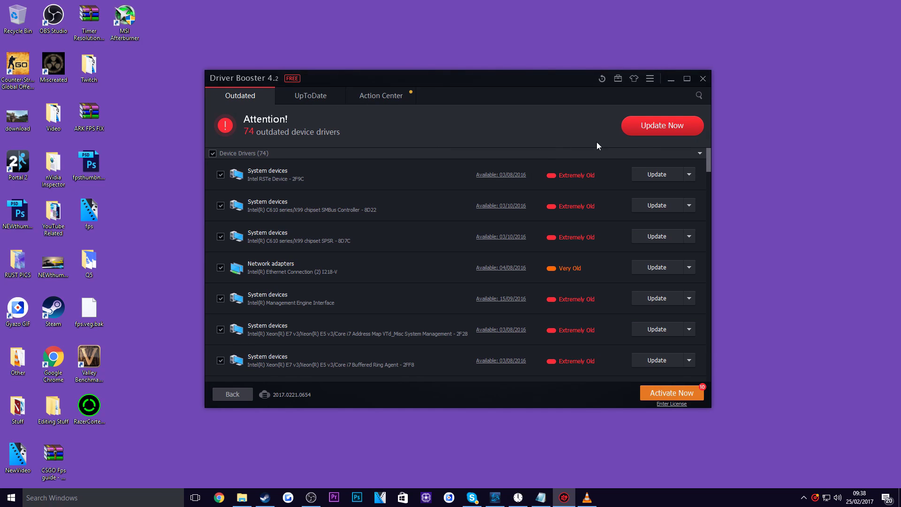
# Start updating all ticked outdated drivers, accept the installation notices and check the download progress across the driver list
pyautogui.click(659, 128)
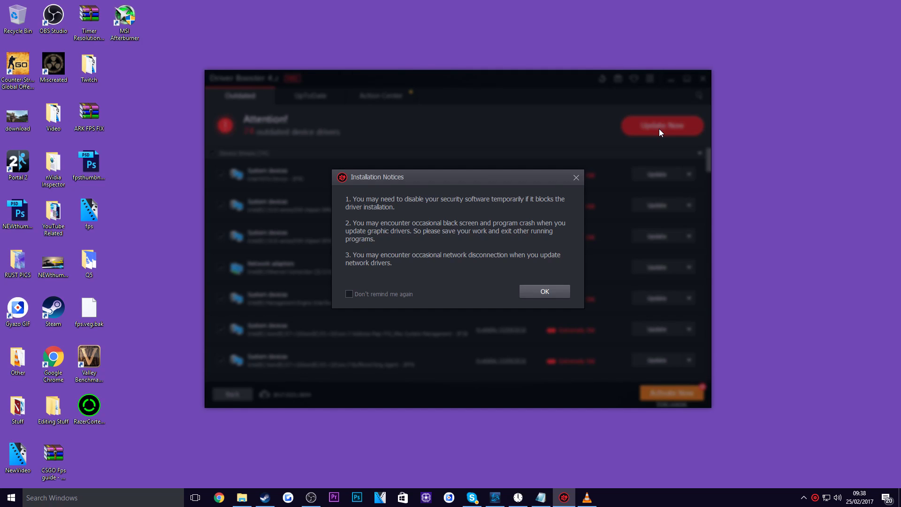
pyautogui.click(544, 291)
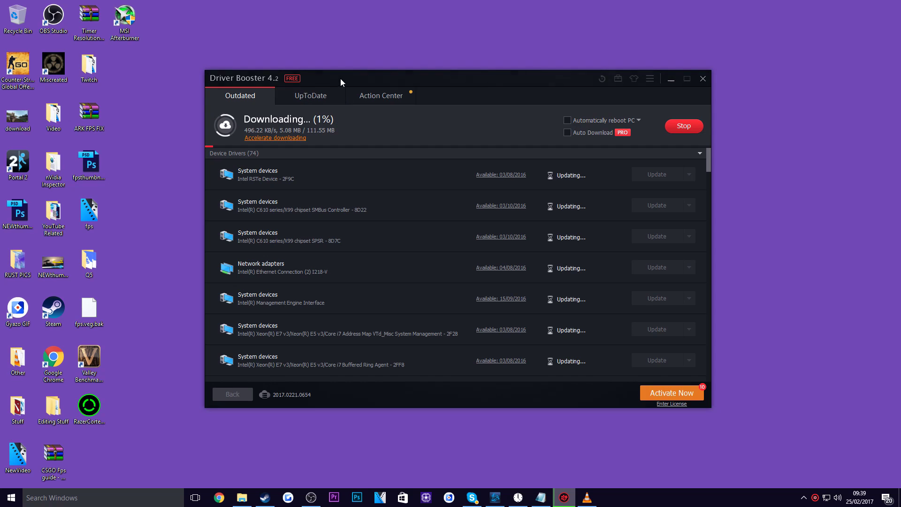
pyautogui.scroll(-3, 477, 278)
pyautogui.scroll(-2, 478, 279)
pyautogui.scroll(1, 348, 352)
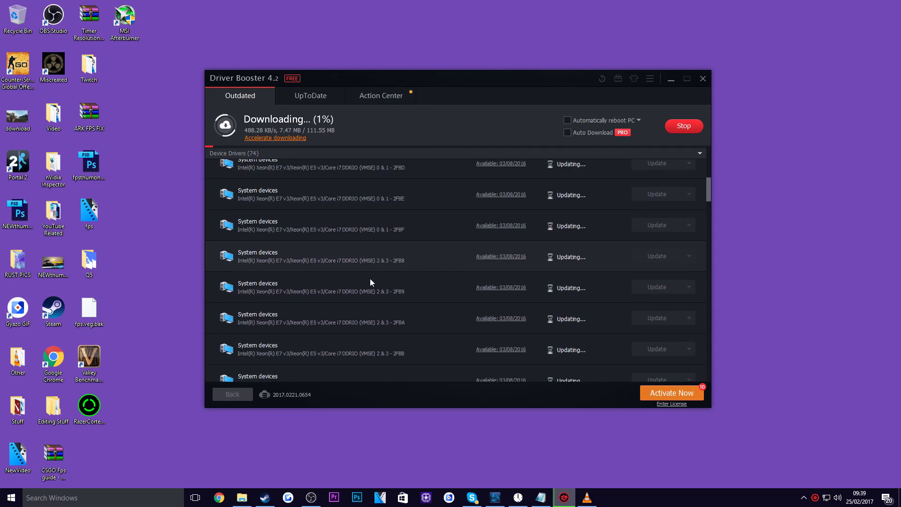
pyautogui.moveTo(704, 181); pyautogui.dragTo(681, 153)
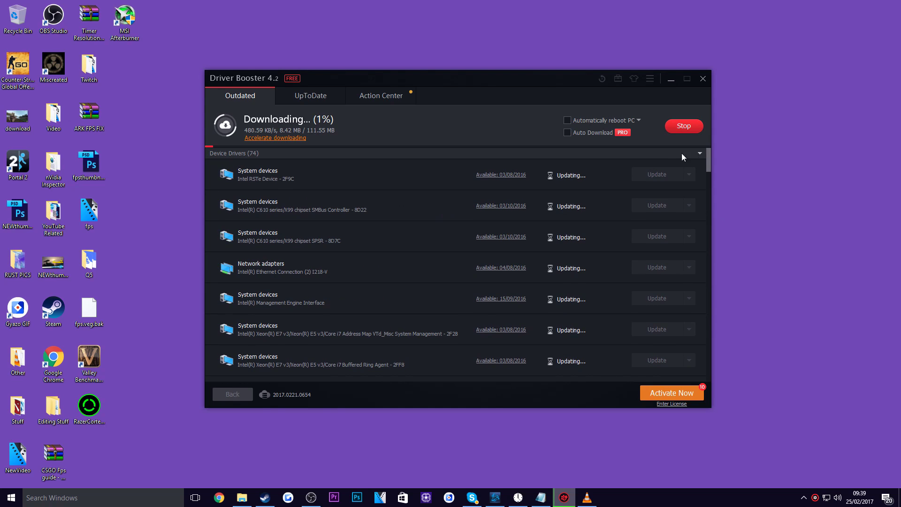
pyautogui.moveTo(367, 77); pyautogui.dragTo(371, 84)
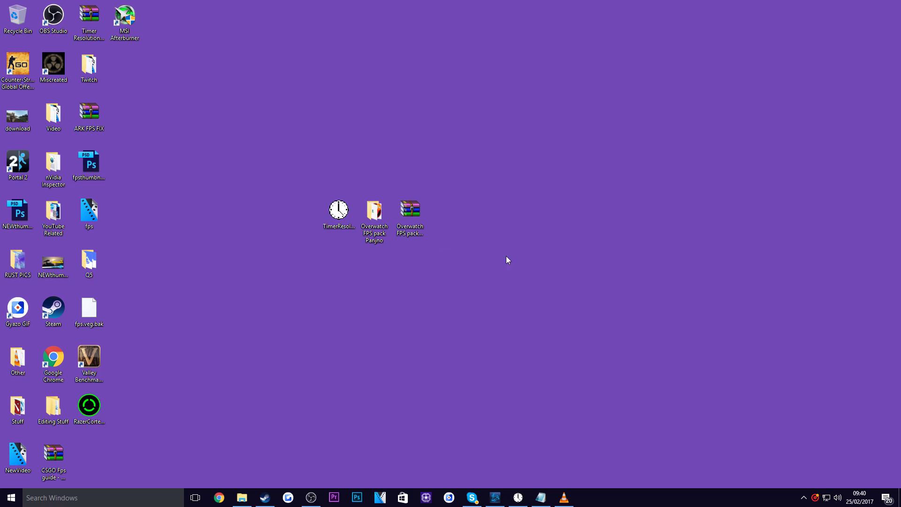
# Examine the graphics card's display adapter properties through the advanced display settings, and close the windows
pyautogui.rightClick(463, 270)
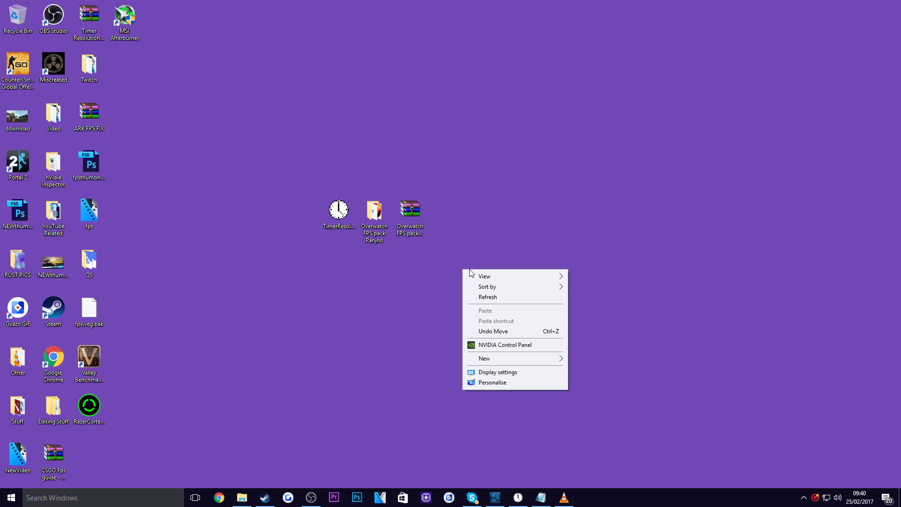
pyautogui.click(492, 372)
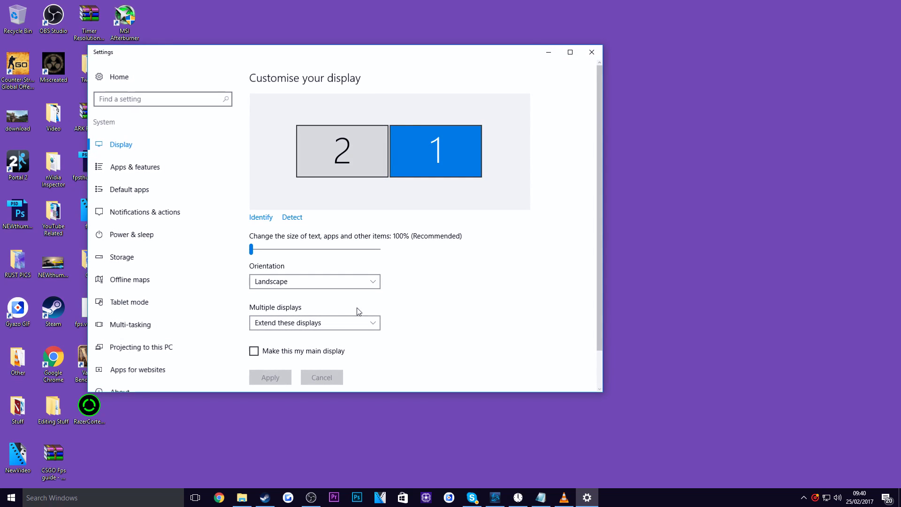
pyautogui.scroll(-1, 313, 286)
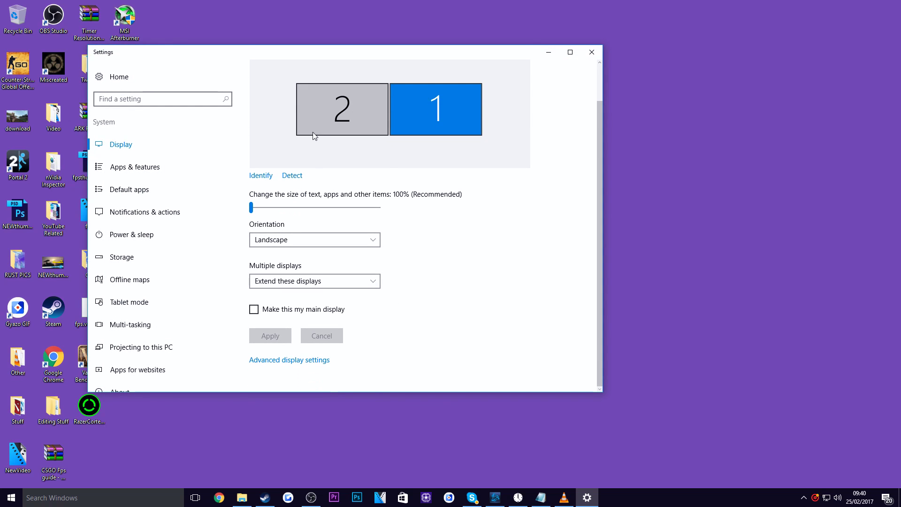
pyautogui.click(290, 360)
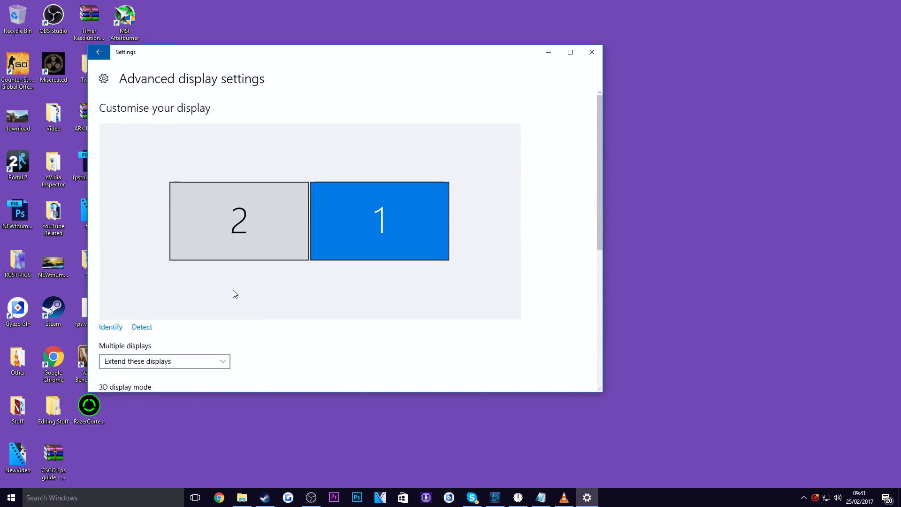
pyautogui.scroll(-6, 215, 285)
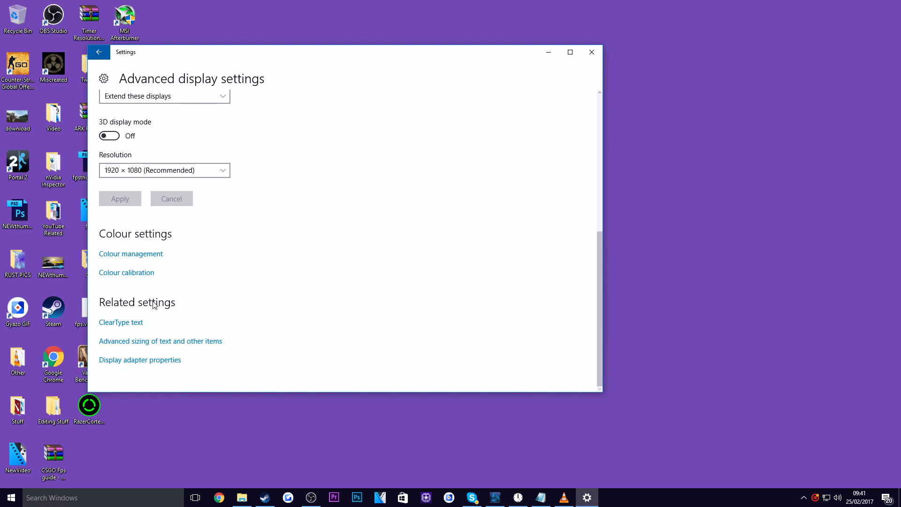
pyautogui.click(128, 366)
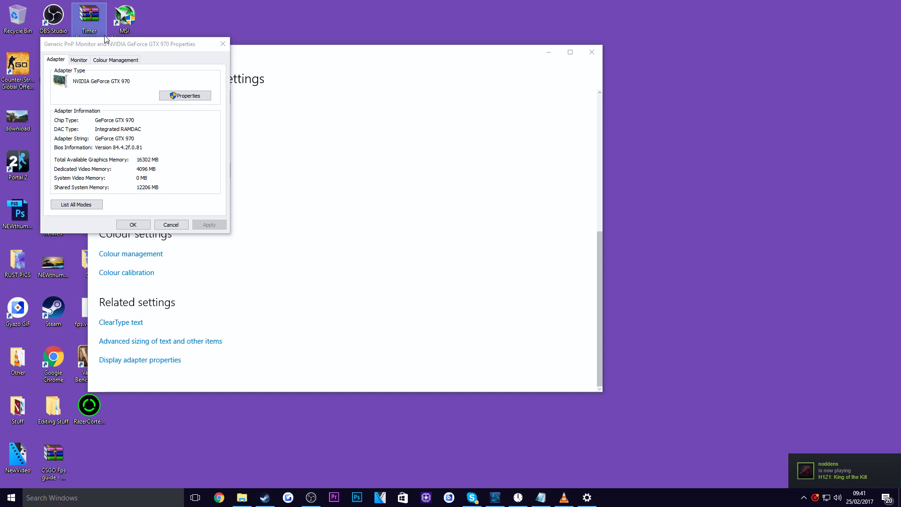
pyautogui.moveTo(105, 39); pyautogui.dragTo(230, 117)
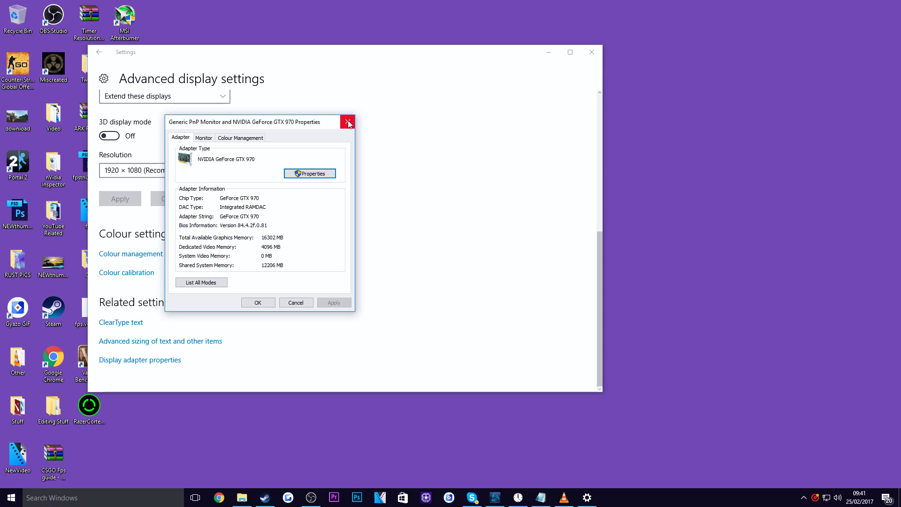
pyautogui.moveTo(262, 123); pyautogui.dragTo(313, 140)
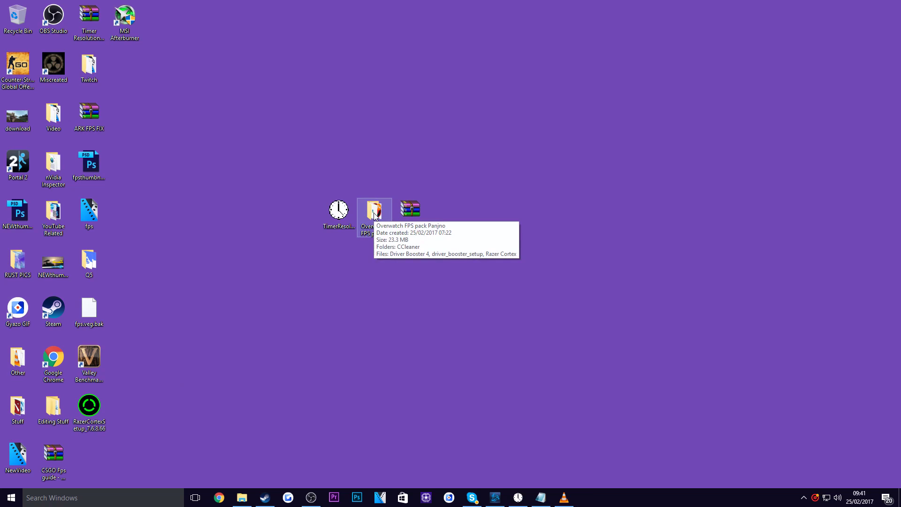
# Launch Razer Cortex from the Overwatch FPS pack Panjno folder and minimize the folder window
pyautogui.doubleClick(375, 210)
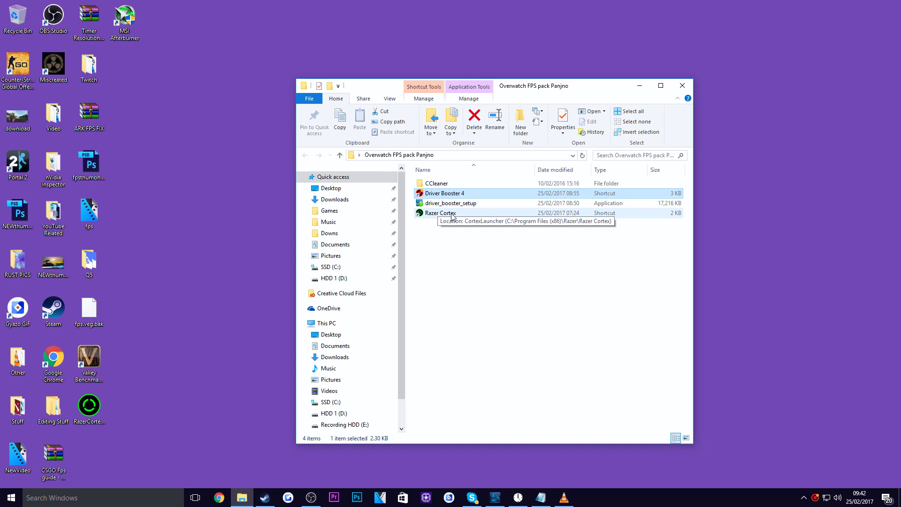
pyautogui.doubleClick(451, 214)
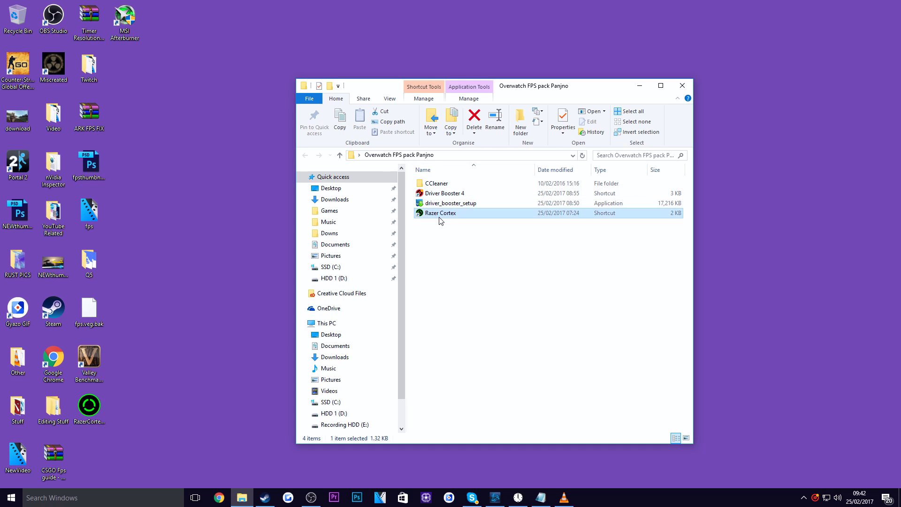
pyautogui.click(638, 86)
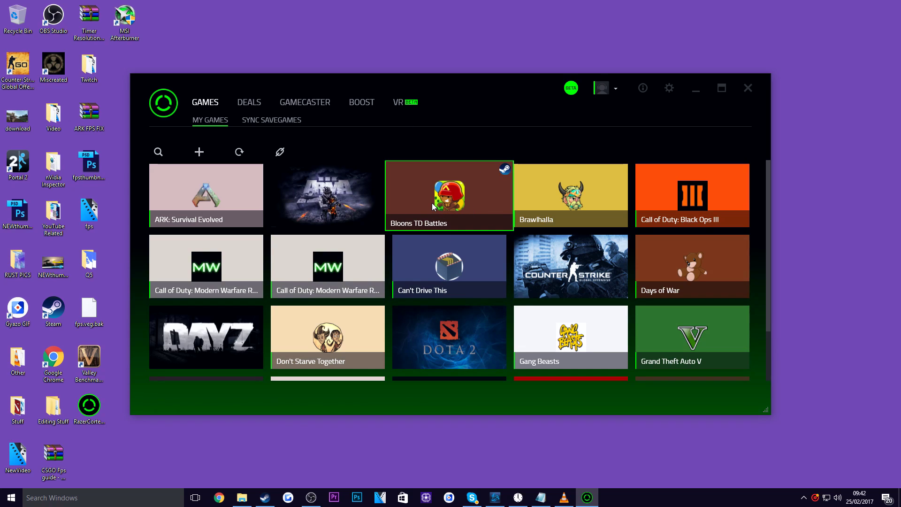
# Look over the game library in Razer Cortex and run a manual boost at the Recommended boost level
pyautogui.scroll(-1, 391, 263)
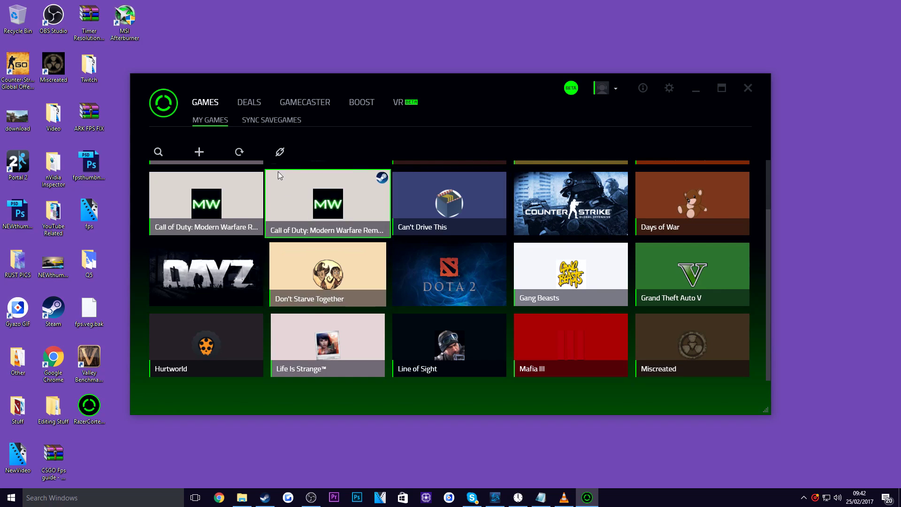
pyautogui.scroll(1, 278, 171)
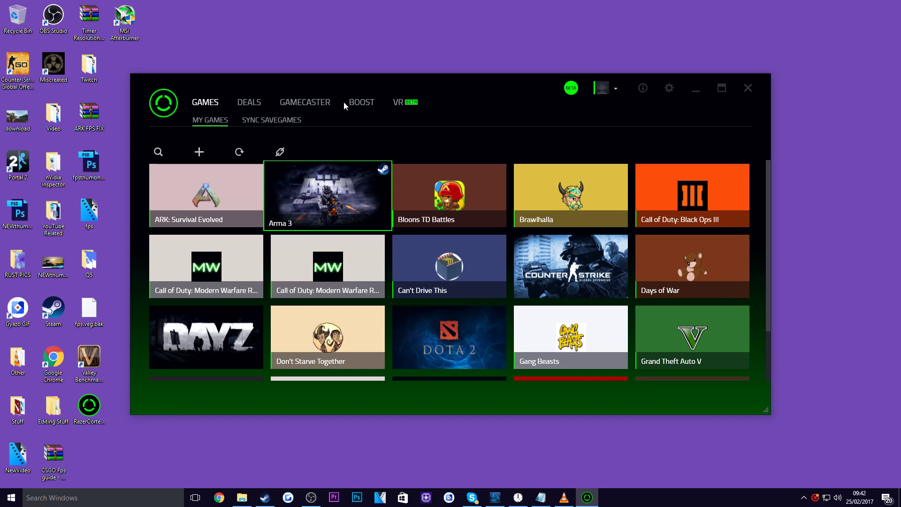
pyautogui.click(356, 105)
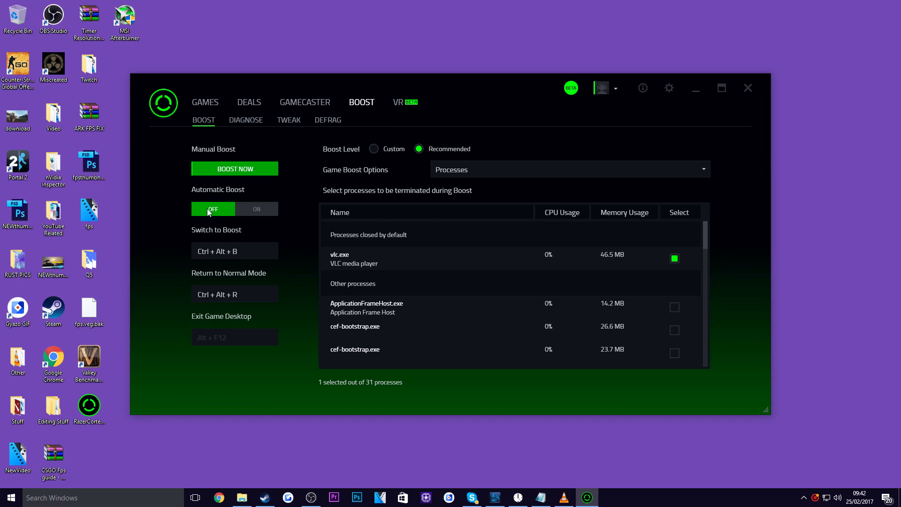
pyautogui.click(227, 169)
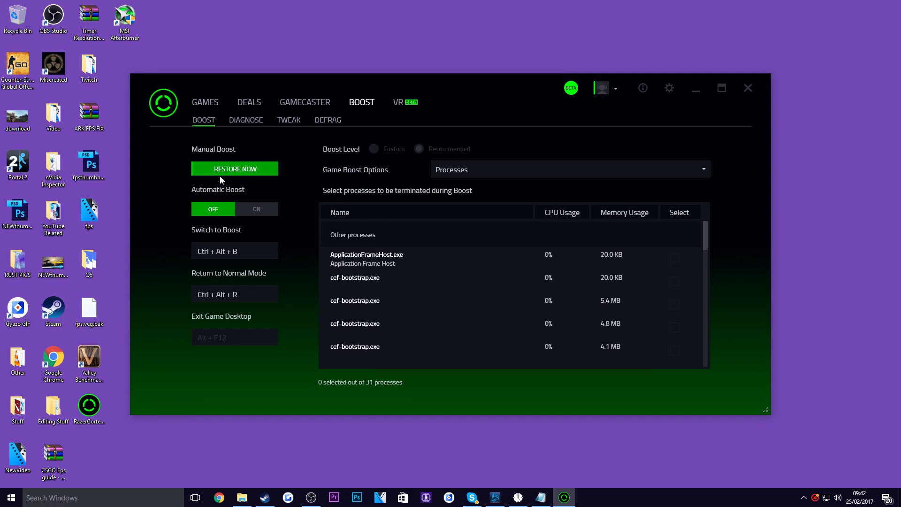
# Minimize Razer Cortex, preview its window from the desktop and leave it running in the background
pyautogui.click(696, 90)
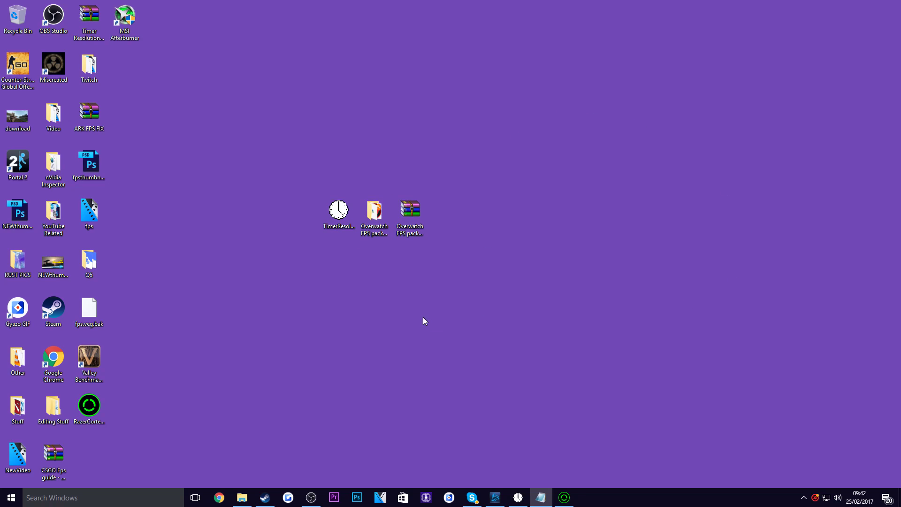
pyautogui.moveTo(564, 497)
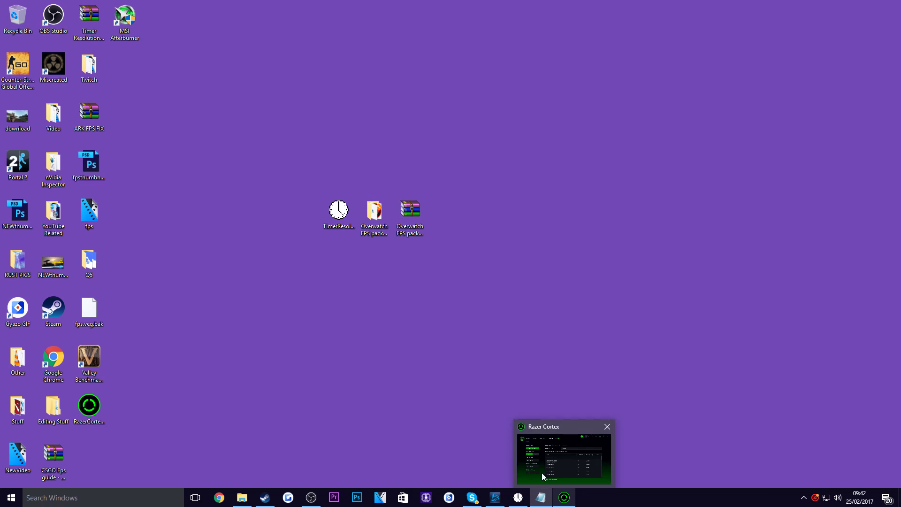
pyautogui.click(547, 432)
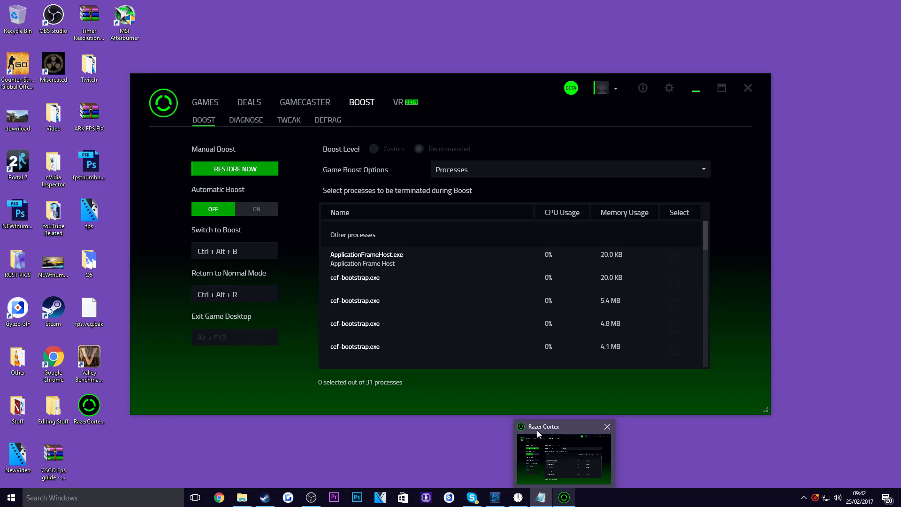
pyautogui.click(539, 430)
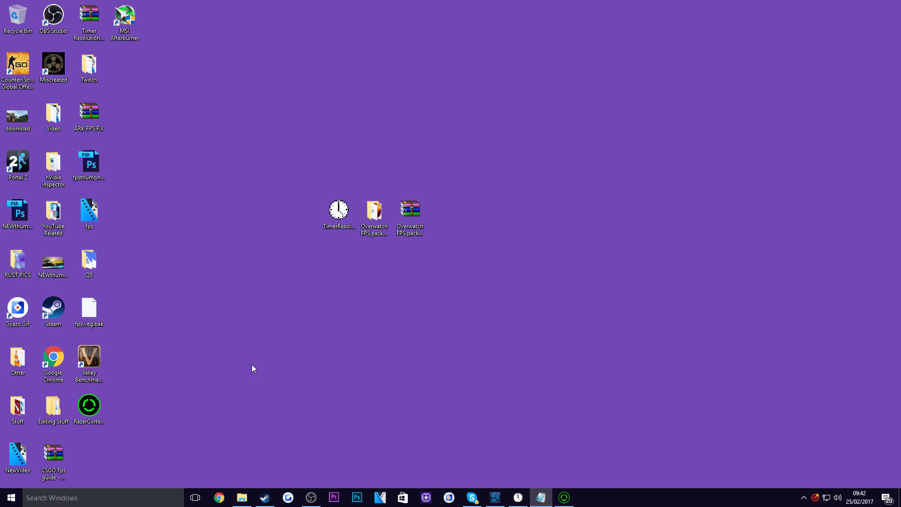